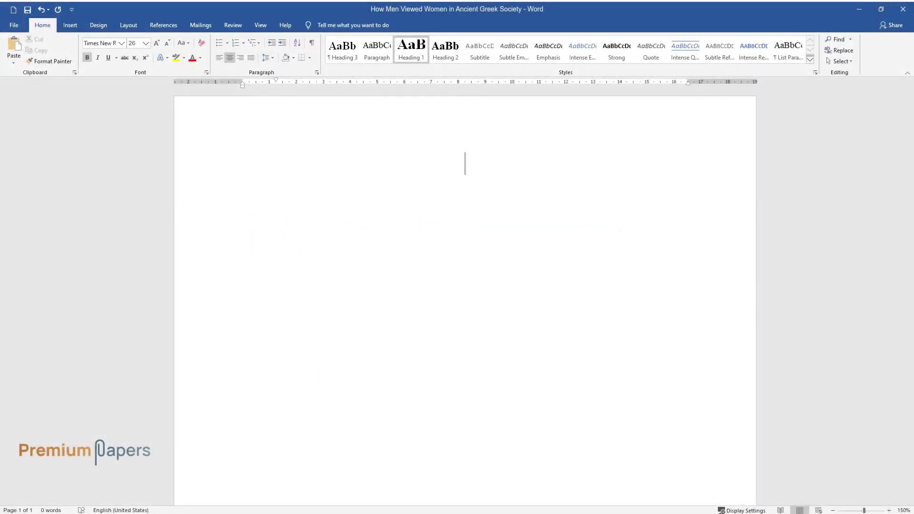
Type the title 'How Men Viewed Women in Ancient Greek Society' in centered Heading 1, Times New Roman 26 pt
{"action": "type", "text": "How Men Viewe"}
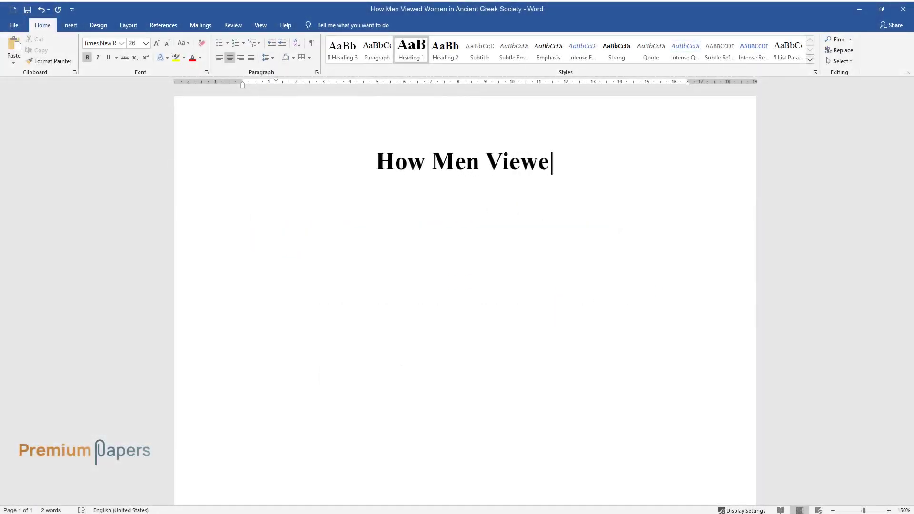
{"action": "type", "text": "d Women in Ancient Greek Society"}
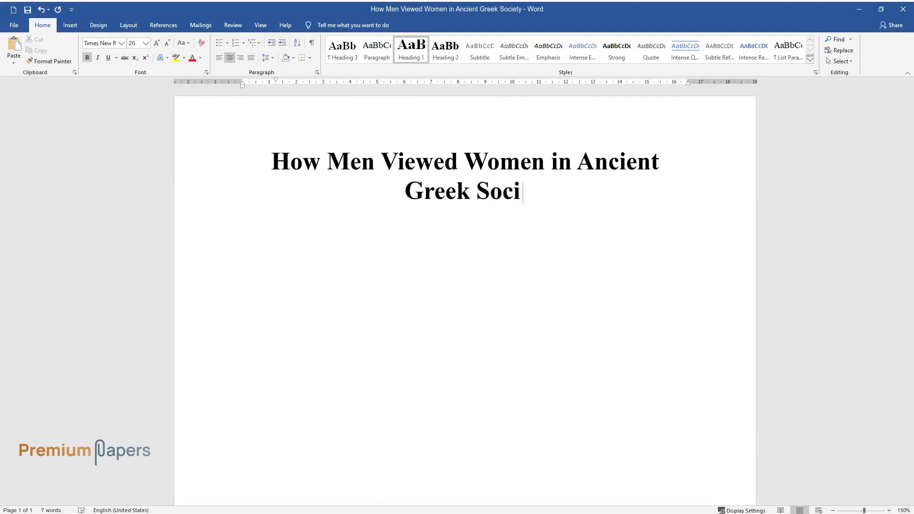
Write the indented introduction on women being perceived as less significant than men in ancient Greece
{"action": "key", "text": "Return"}
{"action": "type", "text": "Women in ancient Greece were perceived to"}
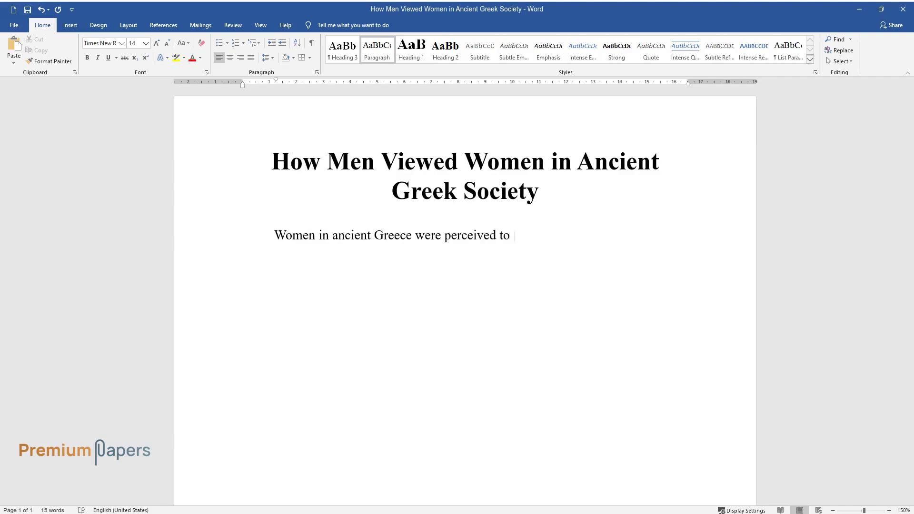
{"action": "type", "text": " be less significant than men. Wives "}
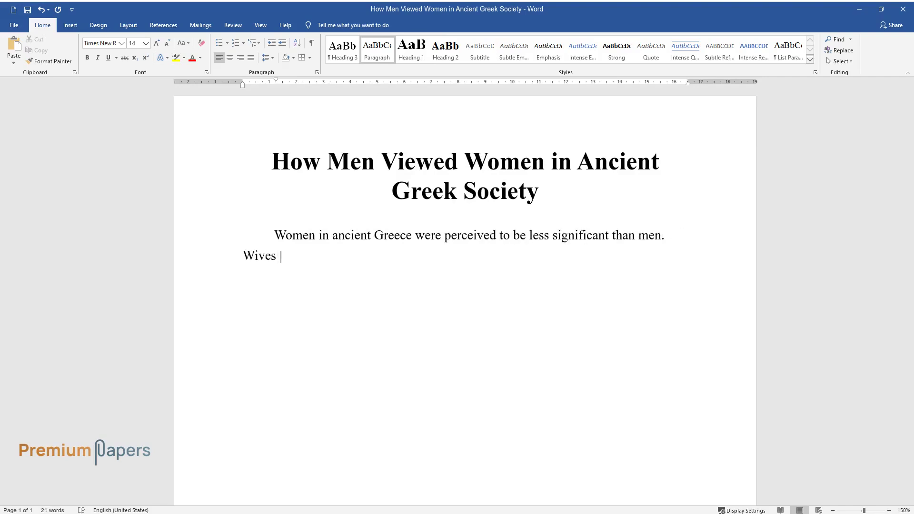
{"action": "type", "text": "were supposed to be always under the"}
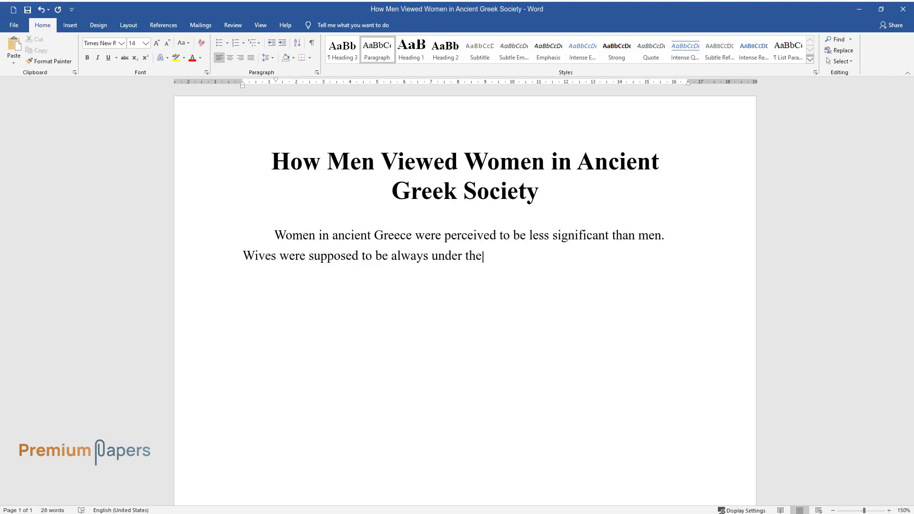
{"action": "type", "text": " stewardship of their husbands. They "}
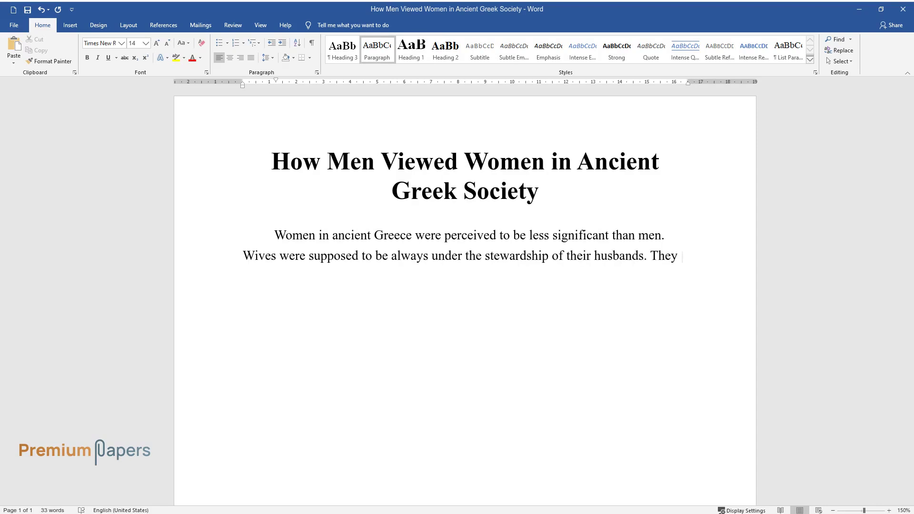
{"action": "type", "text": "were supposed to strive to do things that solely please their husbands a"}
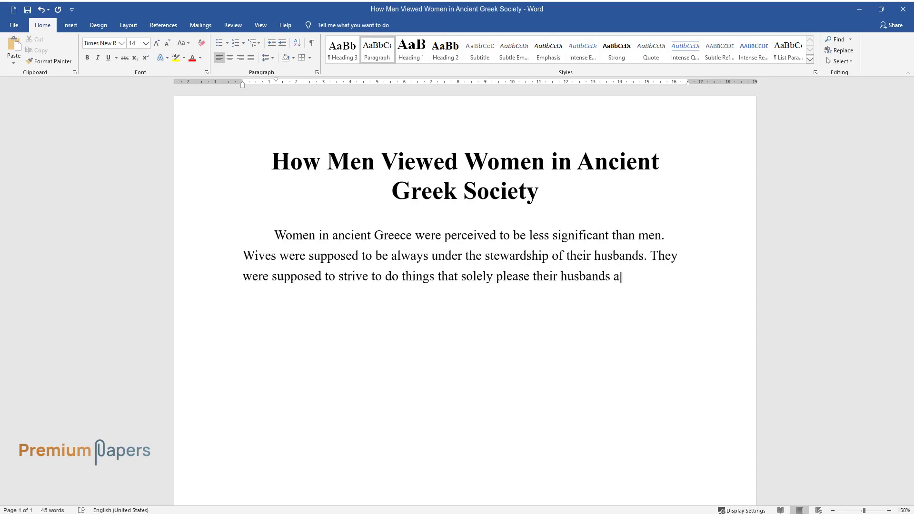
{"action": "type", "text": "t all costs. The wo"}
{"action": "type", "text": "men were also viewed to be cold mea"}
{"action": "type", "text": "ning that they were"}
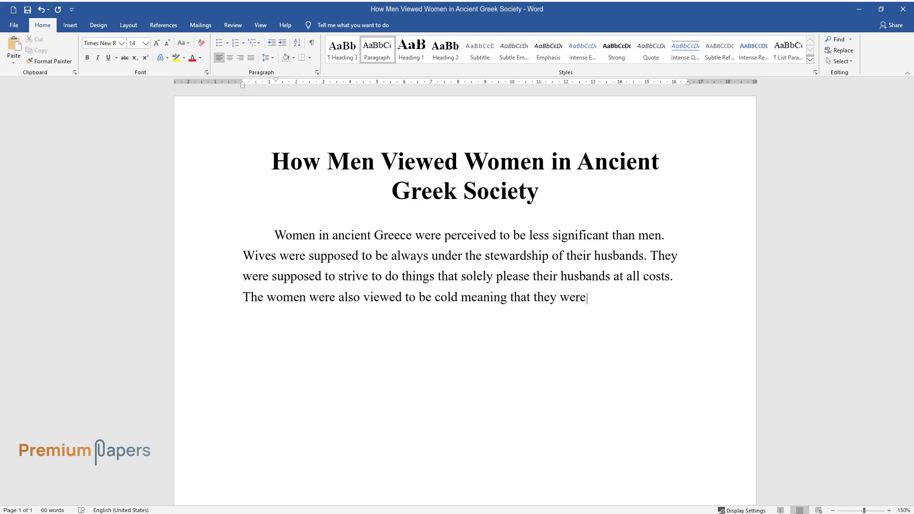
{"action": "type", "text": " more imperfect than men in terms of "}
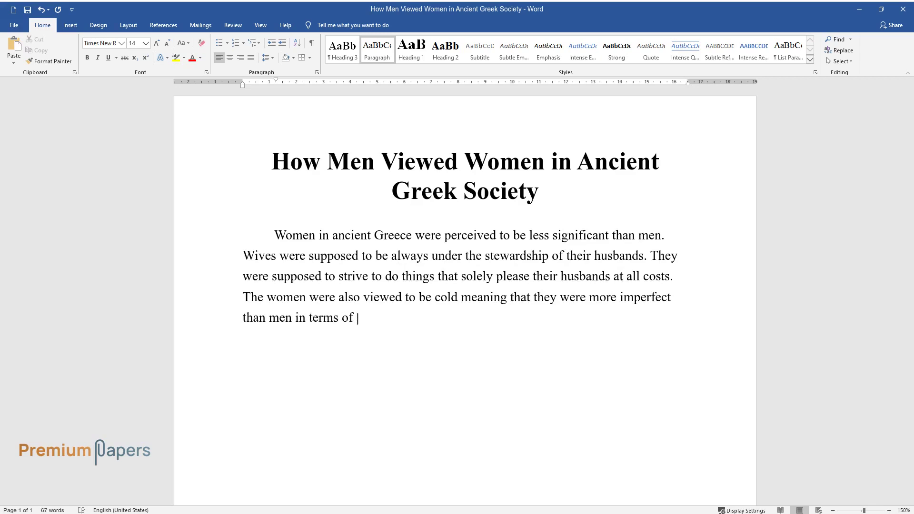
{"action": "type", "text": "anatomy and as well as the degree of"}
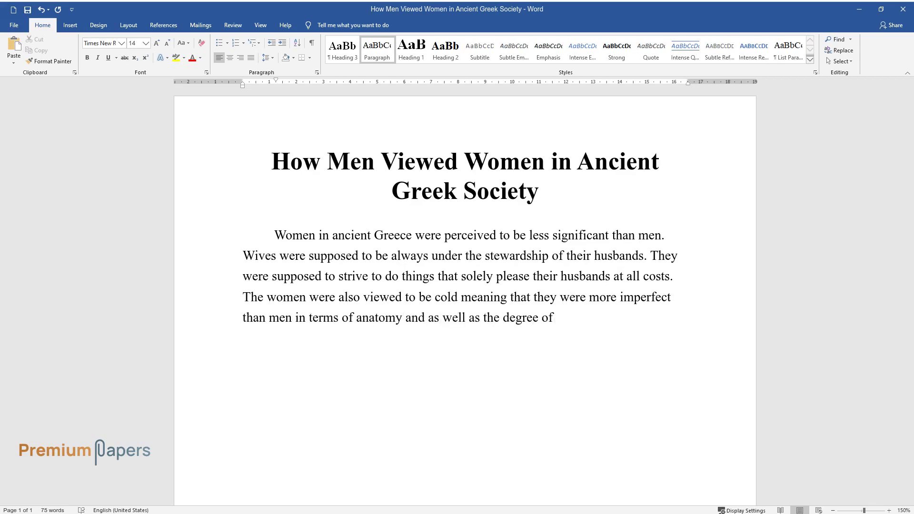
{"action": "type", "text": " warmth that is comparable to both men and wo"}
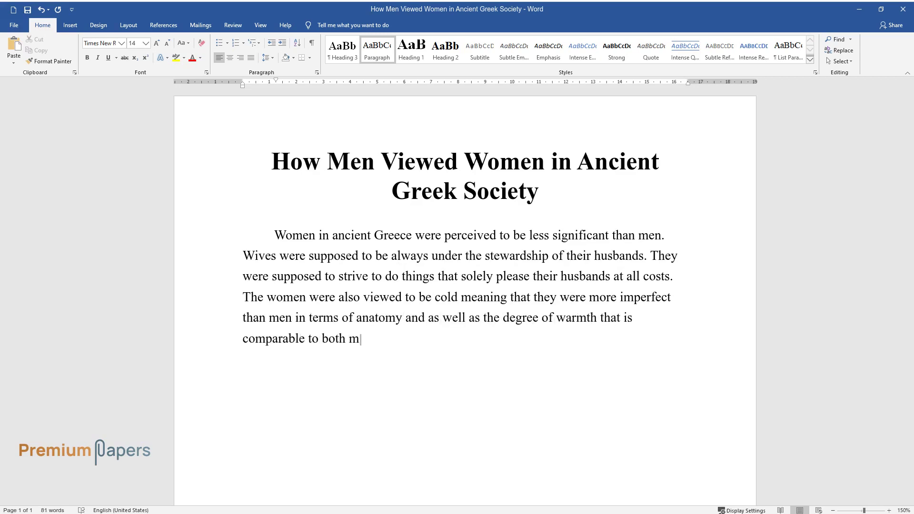
{"action": "type", "text": "men. The essay that follows"}
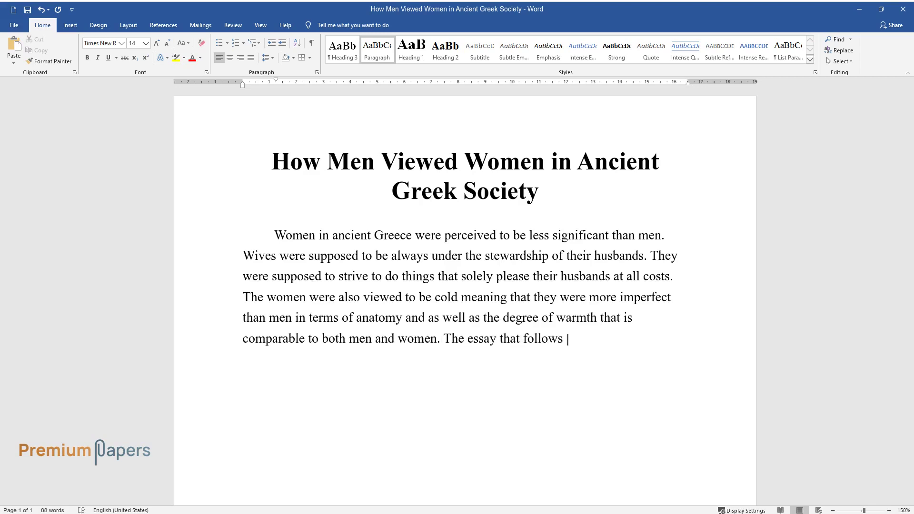
{"action": "type", "text": " seeks to show that women were less s"}
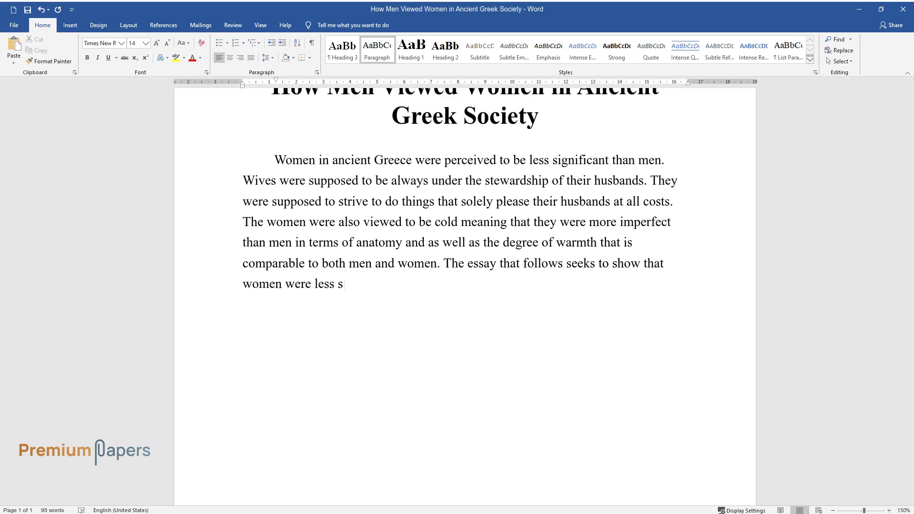
{"action": "type", "text": "ignificant than men in ancient Greek"}
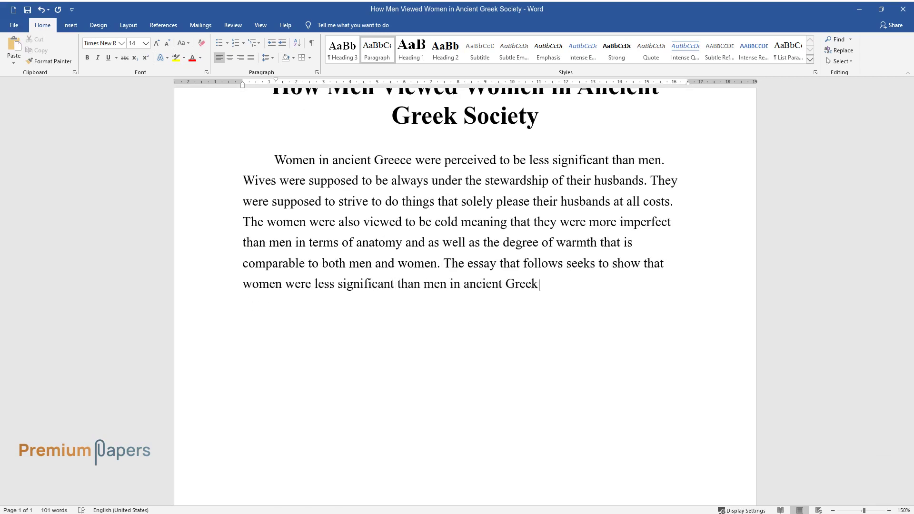
{"action": "type", "text": " society. Their sole responsibility w"}
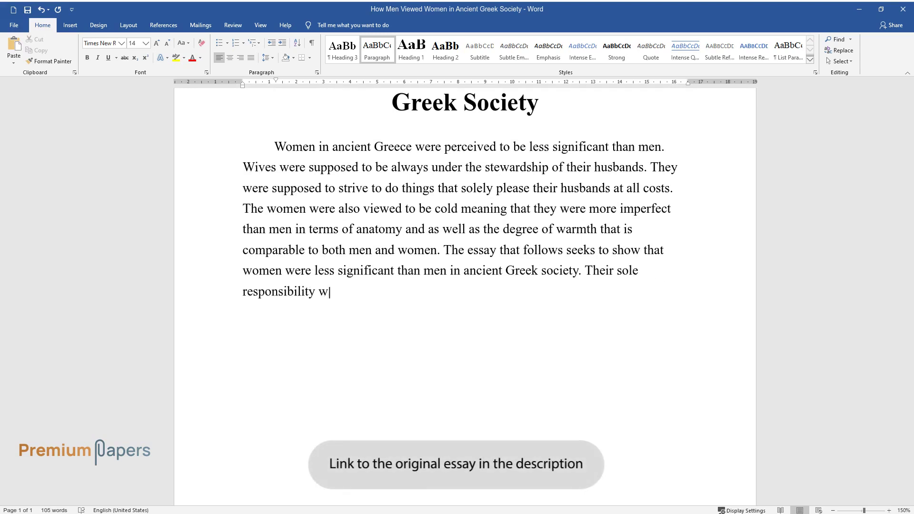
{"action": "type", "text": "as to be under the men's guardianship and to be good w"}
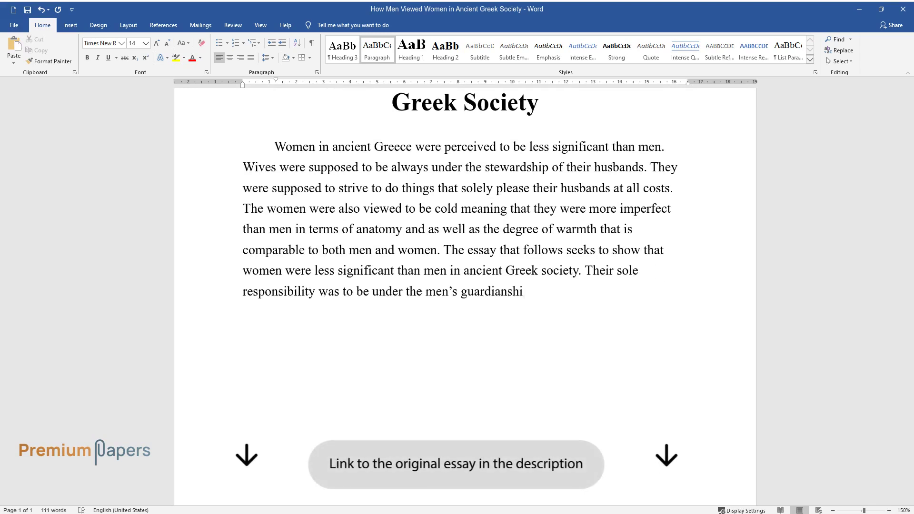
{"action": "type", "text": "ives to their husbands and good mothe"}
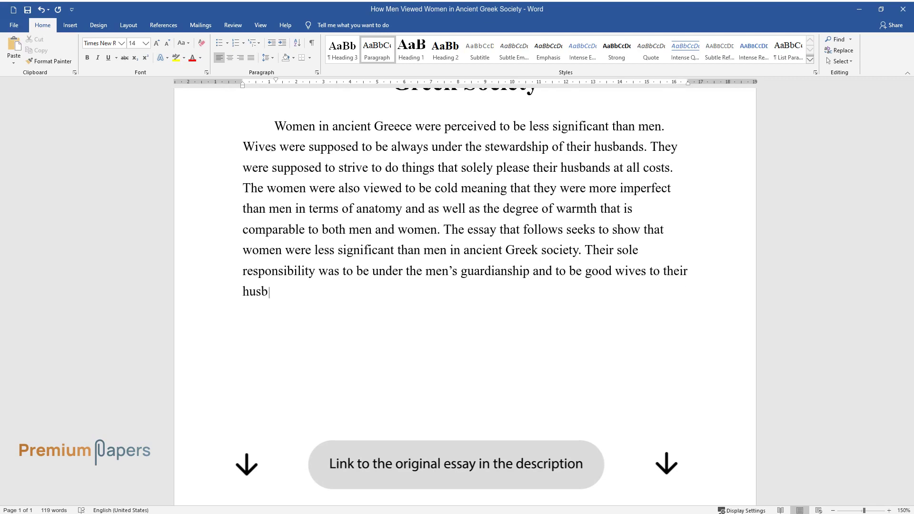
{"action": "type", "text": "rs to their childr"}
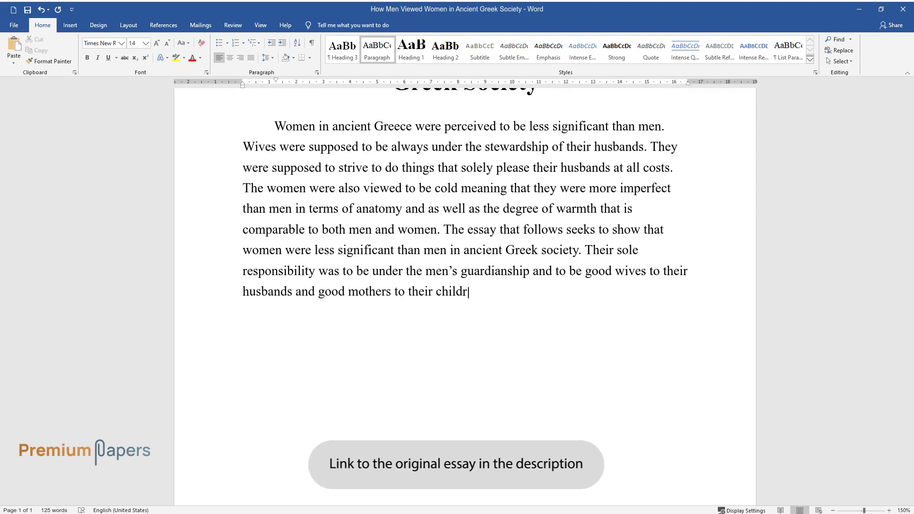
{"action": "type", "text": "en to bring honor to the husband. In"}
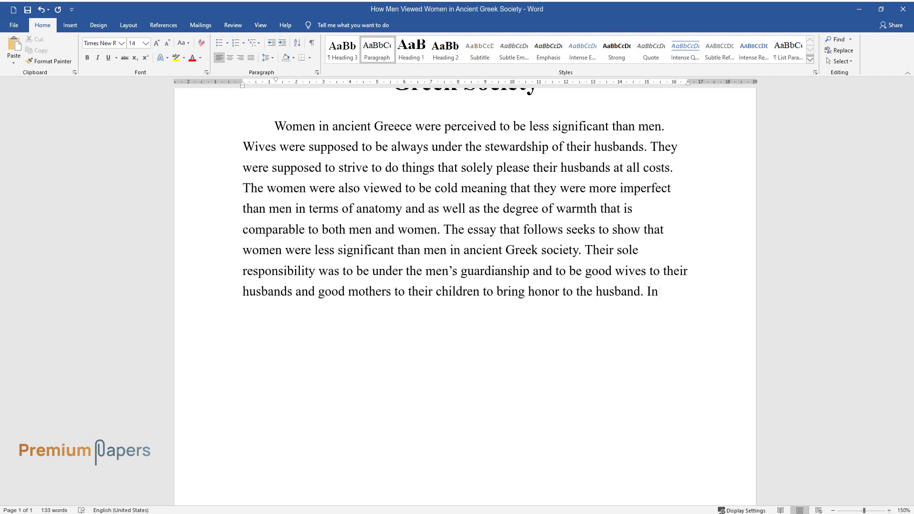
{"action": "type", "text": " other words, a good wife was a man'"}
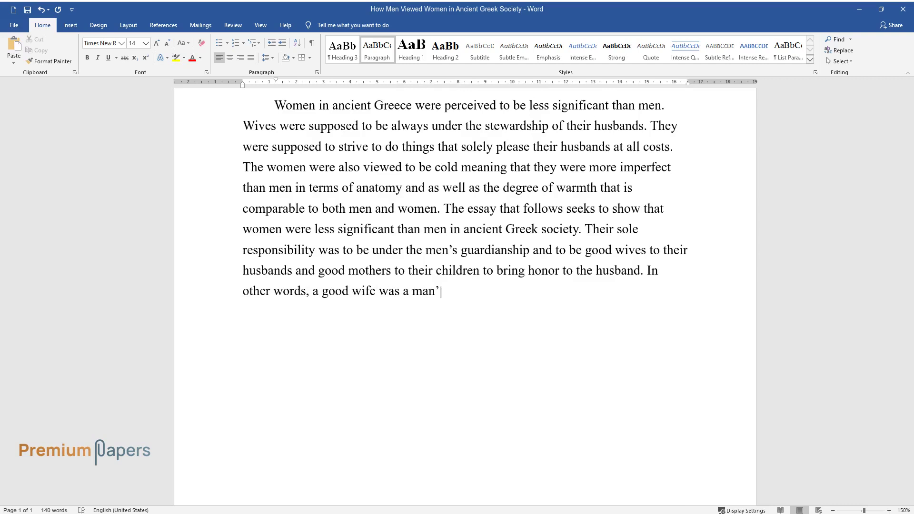
{"action": "type", "text": "s symbol of honor. The essay will go "}
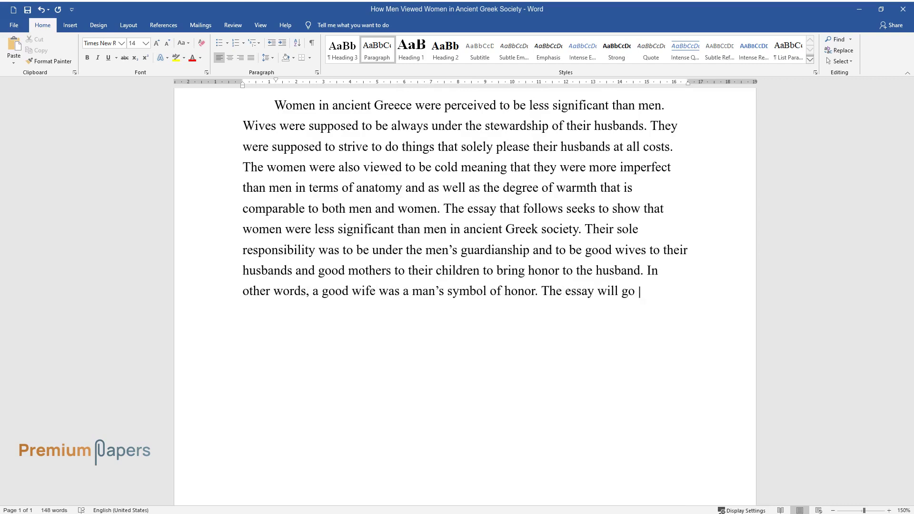
{"action": "type", "text": "ahead to give a detailed account of "}
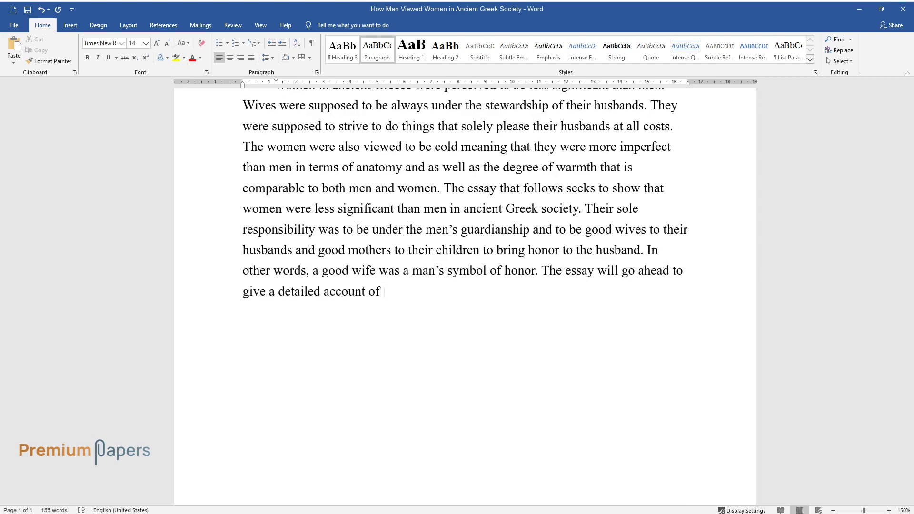
{"action": "type", "text": "how women were perceived by men in ancient Greece."}
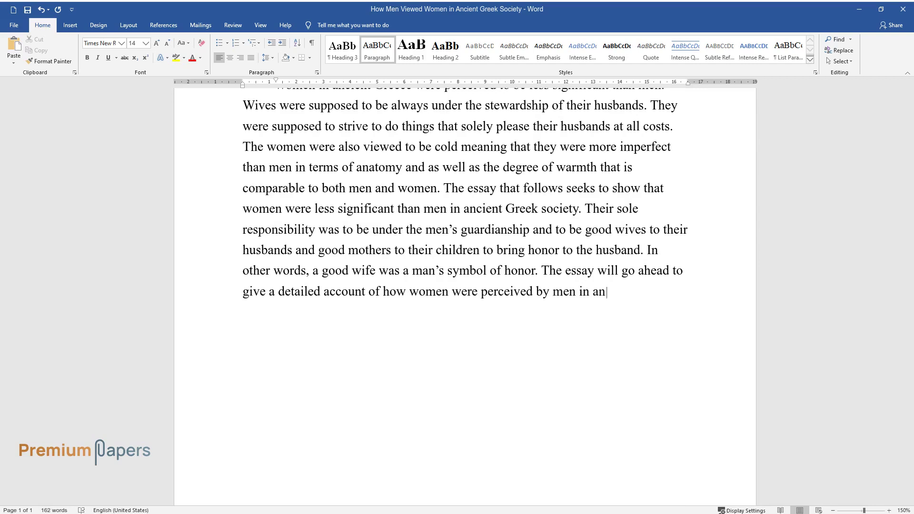
{"action": "key", "text": "Return"}
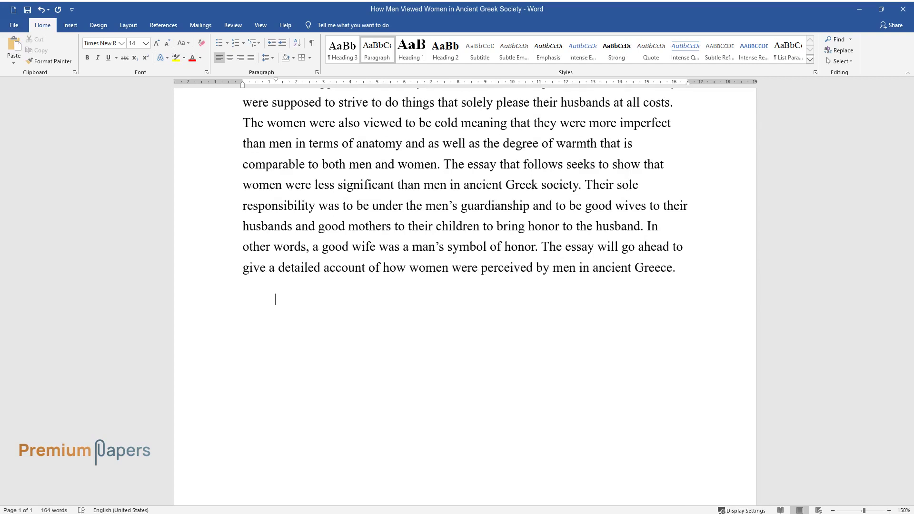
Write the paragraph on the good wife as her home's mistress managing household finances
{"action": "type", "text": "A good wife was supposed to be her h"}
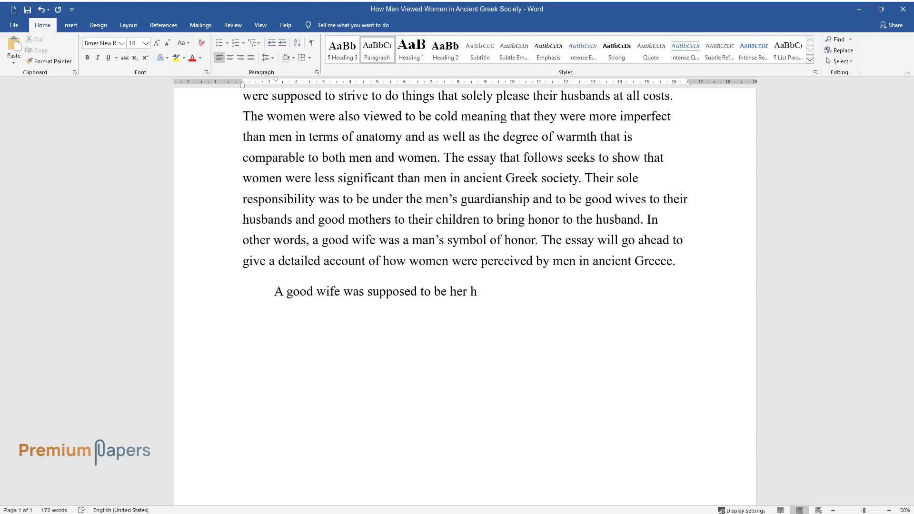
{"action": "type", "text": "ome's mistress. Everything that was withi"}
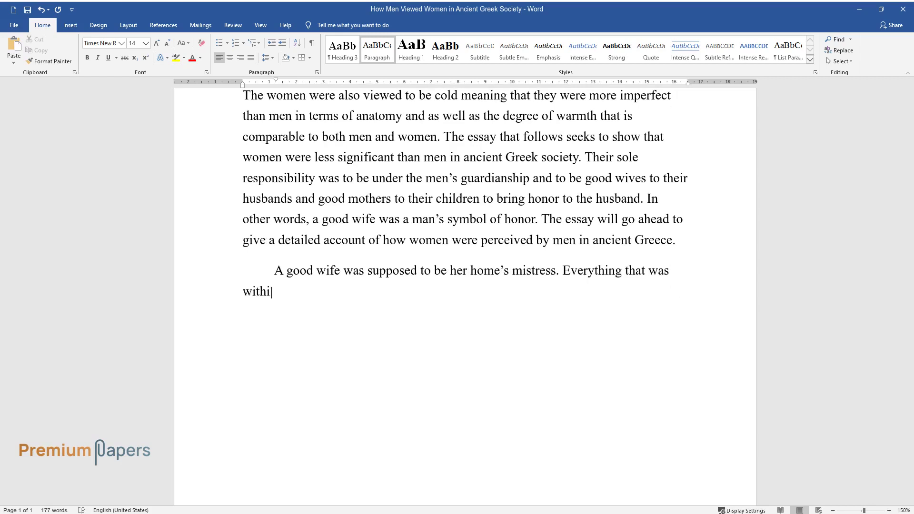
{"action": "type", "text": "n the boundaries of her home she was re"}
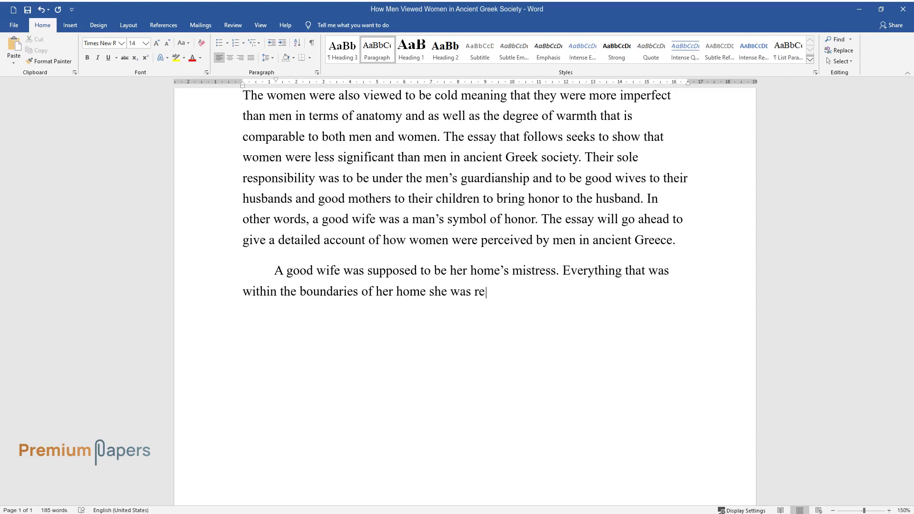
{"action": "type", "text": "sponsible for taking care of it and she"}
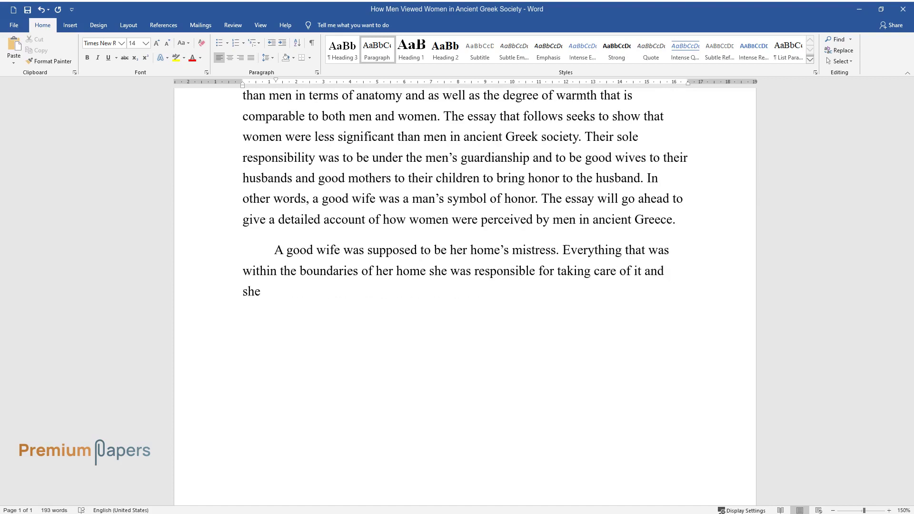
{"action": "type", "text": " alone was to have complete knowledge o"}
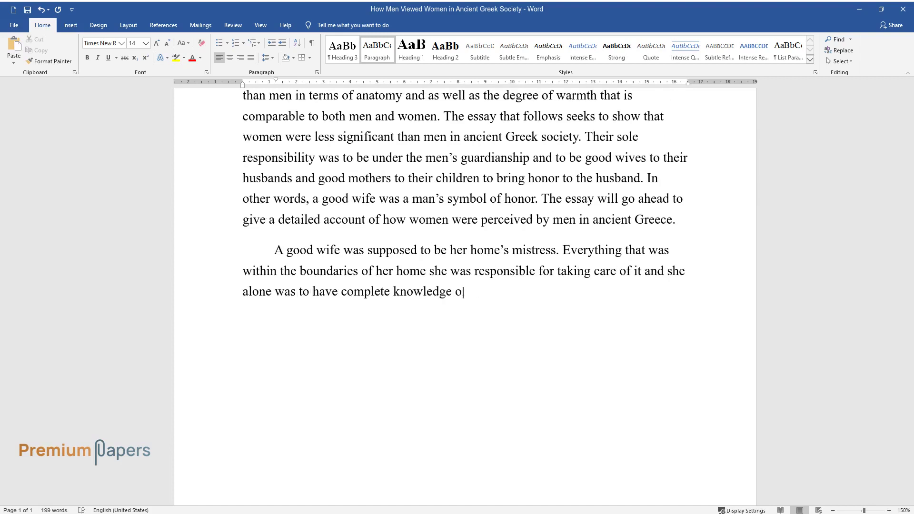
{"action": "type", "text": "f what happened in her home for it was "}
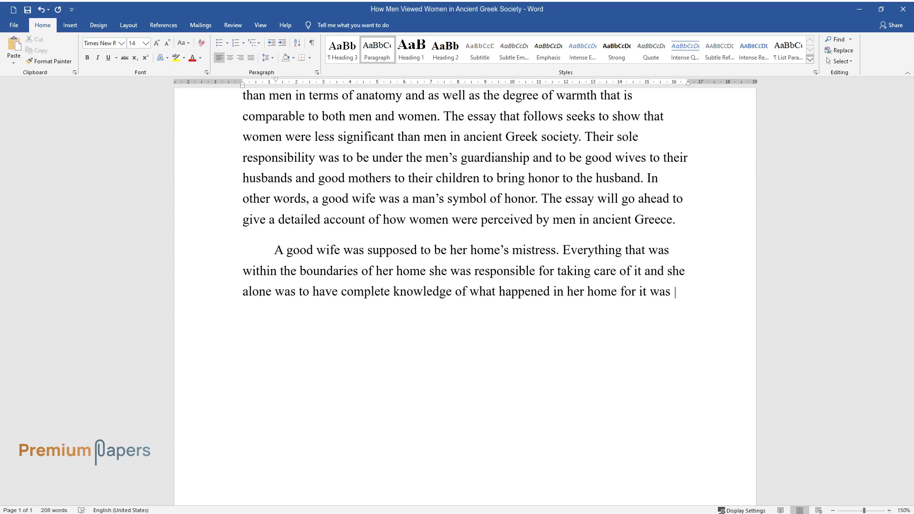
{"action": "type", "text": "not considered proper for a man to know"}
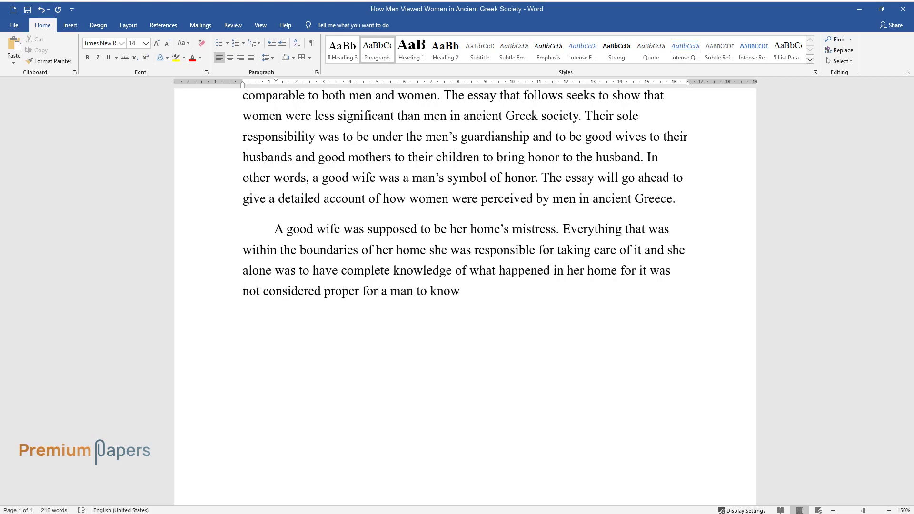
{"action": "type", "text": " all that was happening in his house. Sh"}
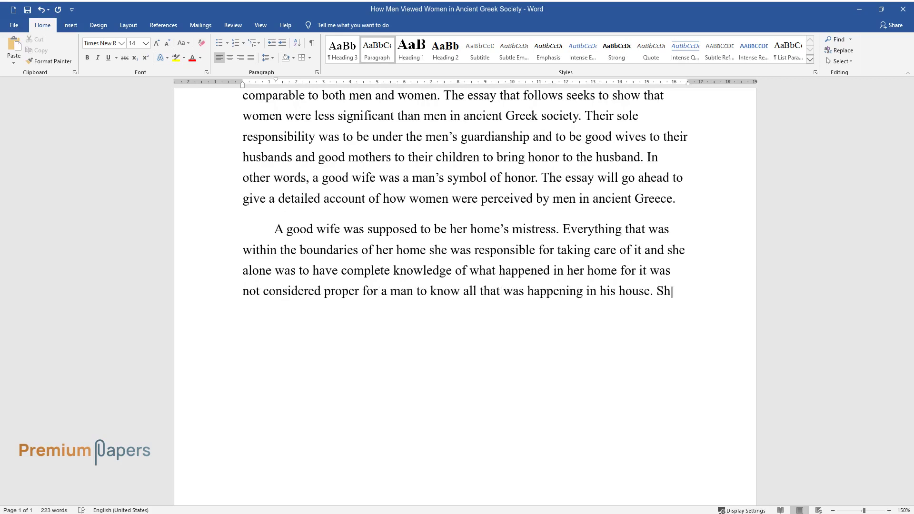
{"action": "type", "text": "e was to avoid the gossip of aimless wo"}
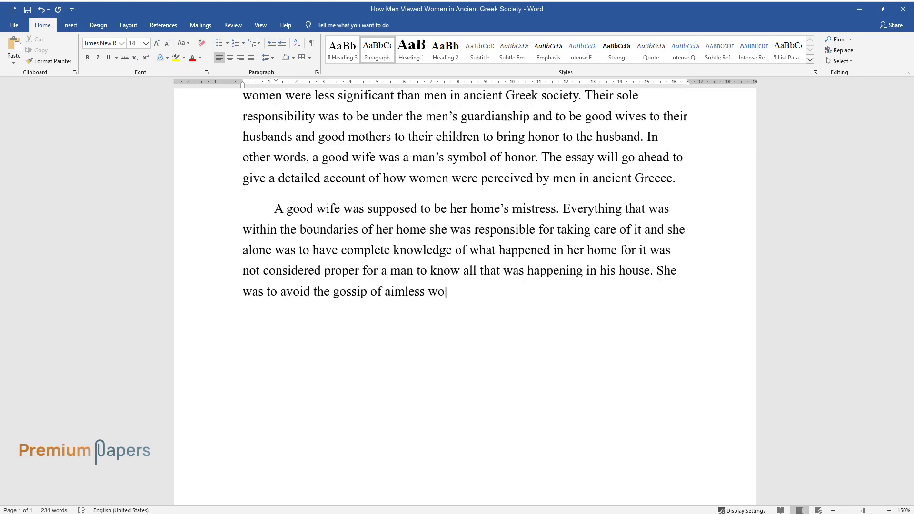
{"action": "type", "text": "men and be in charge of all the financi"}
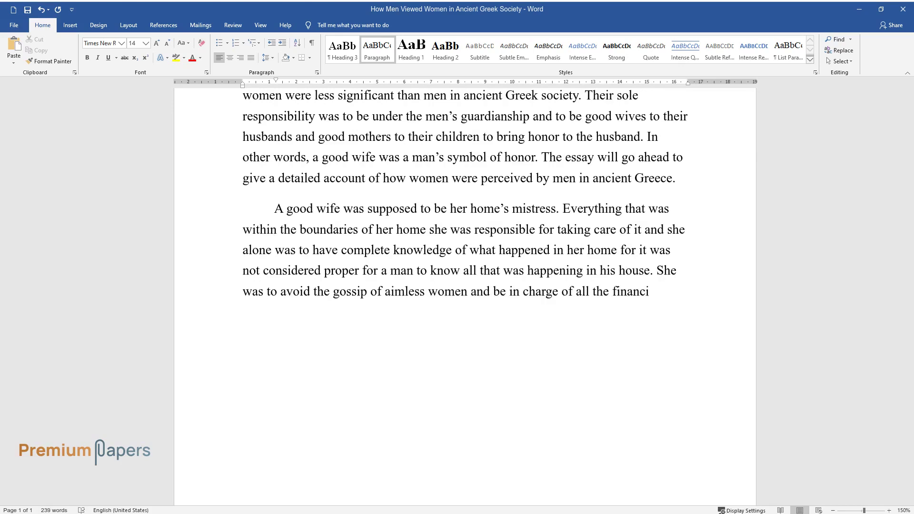
{"action": "type", "text": "al undertakings of her household keepin"}
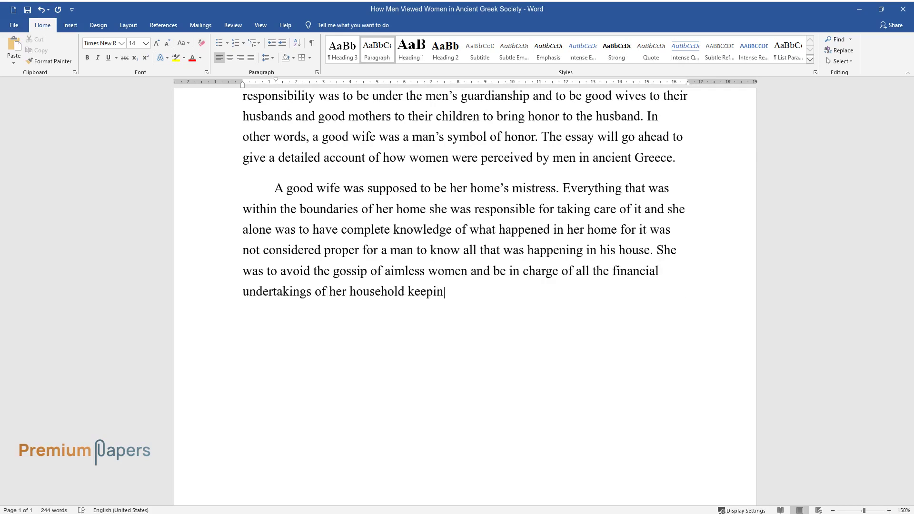
{"action": "type", "text": "g in mind that she should use money spar"}
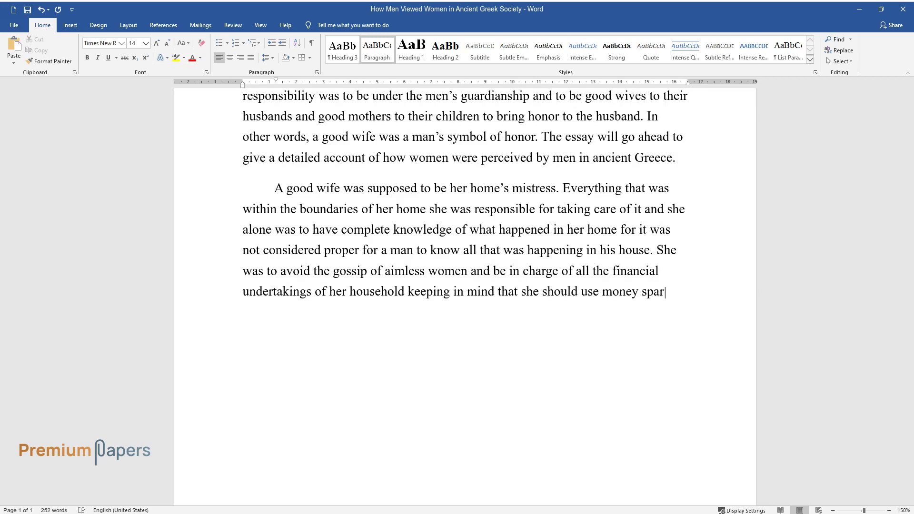
{"action": "type", "text": "ingly and stick to the amount that was"}
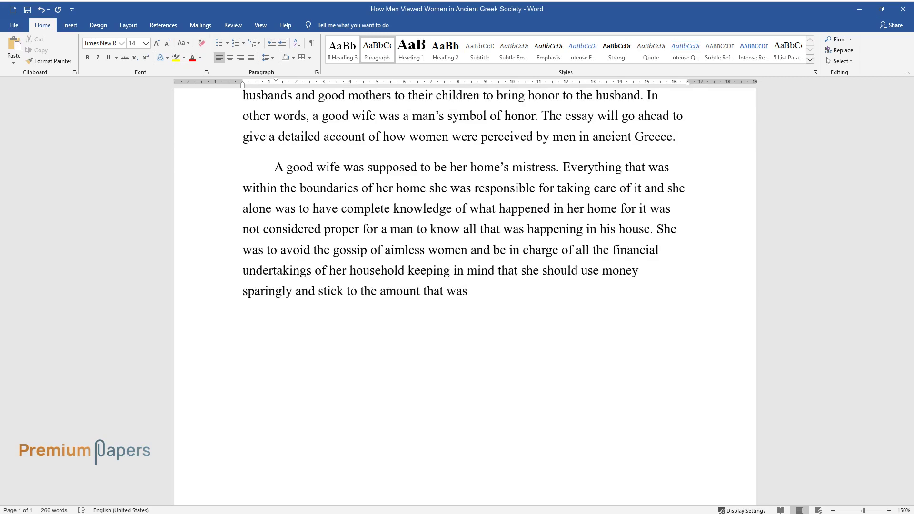
{"action": "type", "text": " stipulated by her husband. No one was t"}
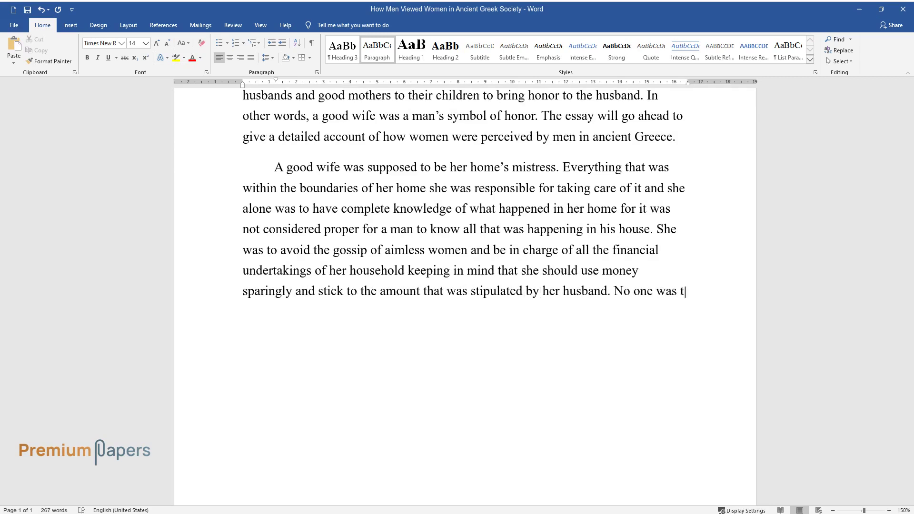
{"action": "type", "text": "o enter her house without the knowledge"}
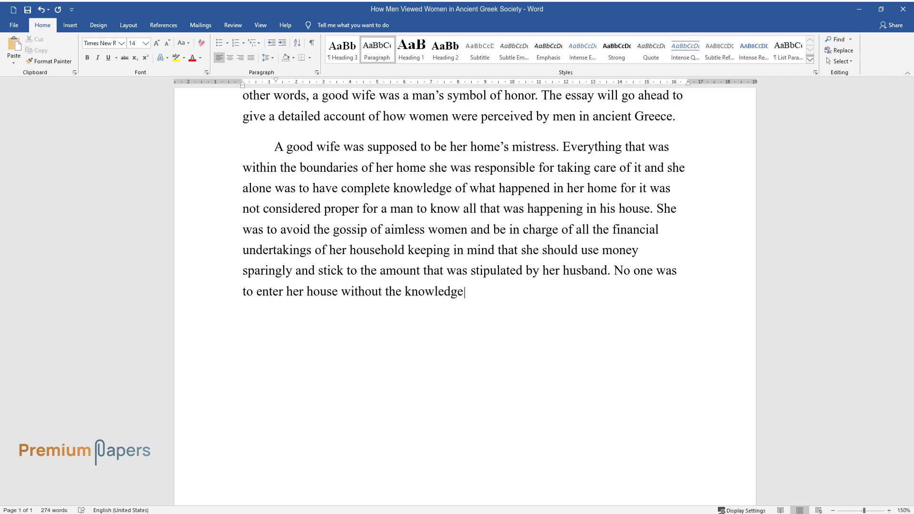
{"action": "type", "text": " of her husband."}
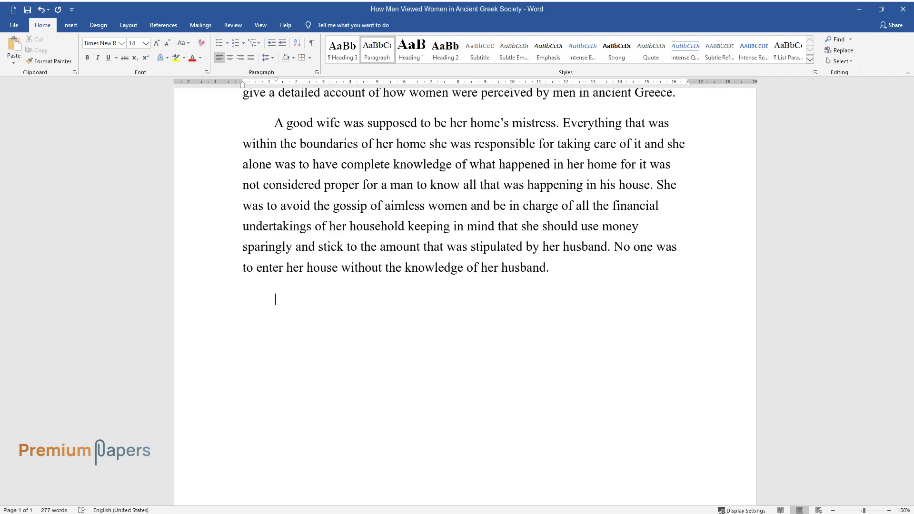
{"action": "type", "text": "The wife was not to involve herself in arranging the marriage of her c"}
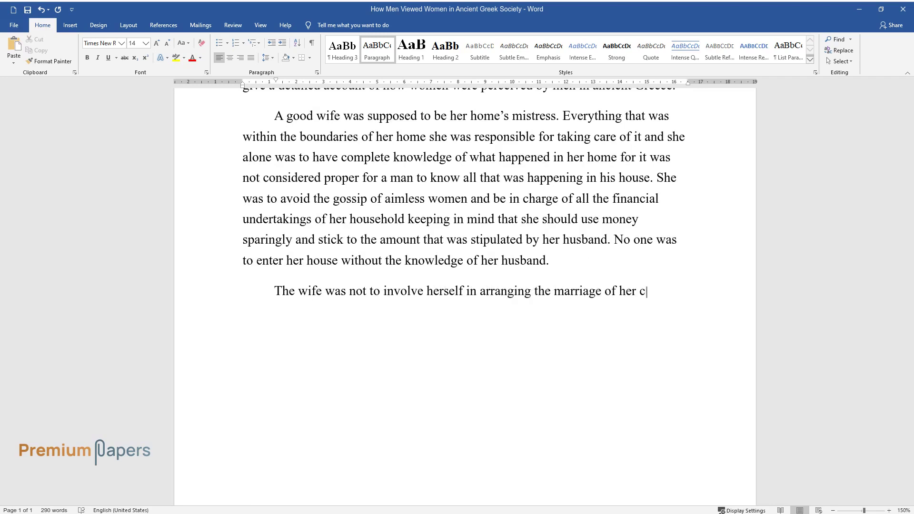
{"action": "type", "text": "hildren, this was a role lef"}
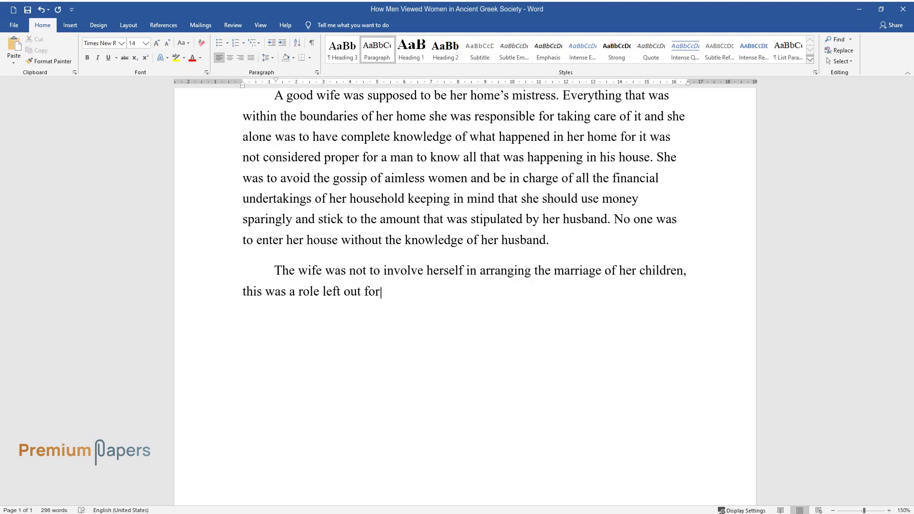
{"action": "type", "text": "t out for the man and she was to respect and o"}
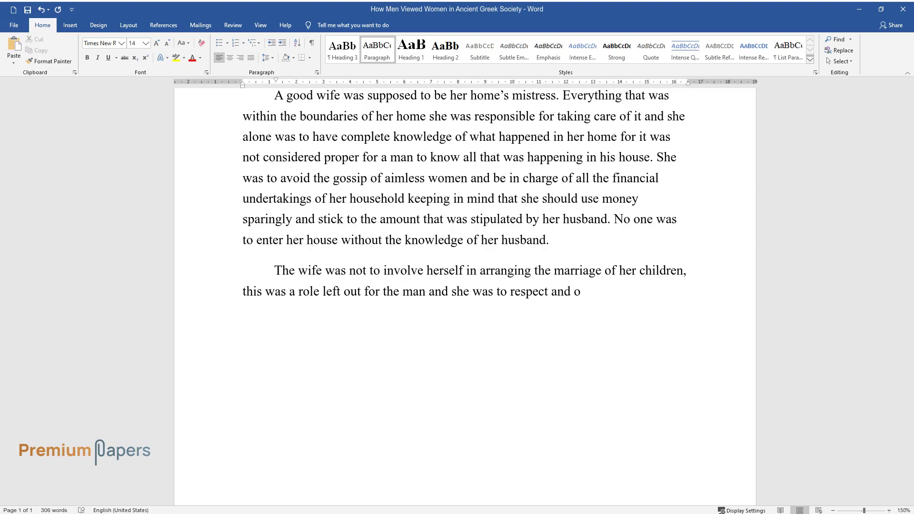
{"action": "type", "text": "bey the wishes of the husband. She wa"}
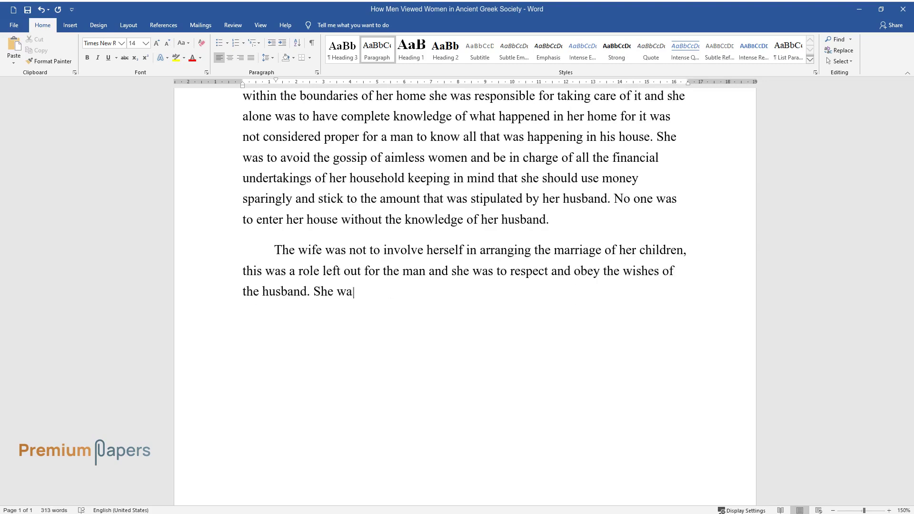
{"action": "type", "text": "s required to perceive the wishes of "}
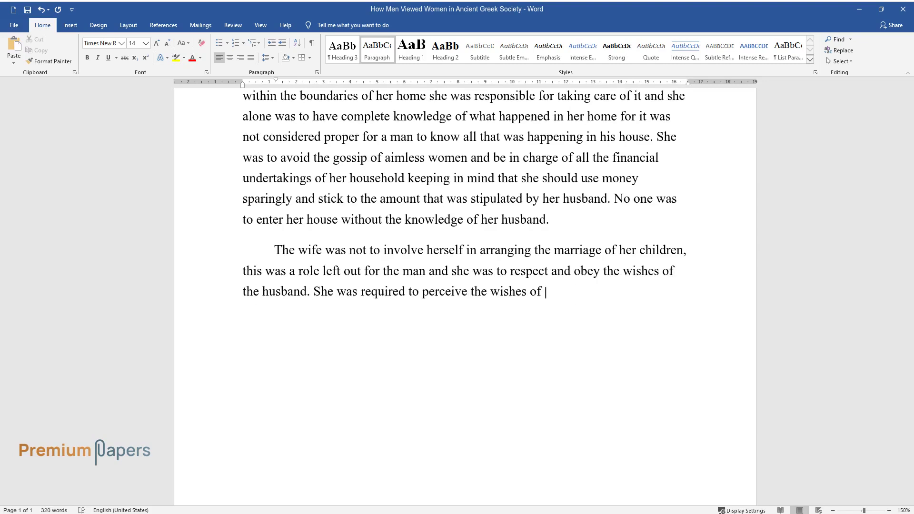
{"action": "type", "text": "her husband as laws that were accorded through "}
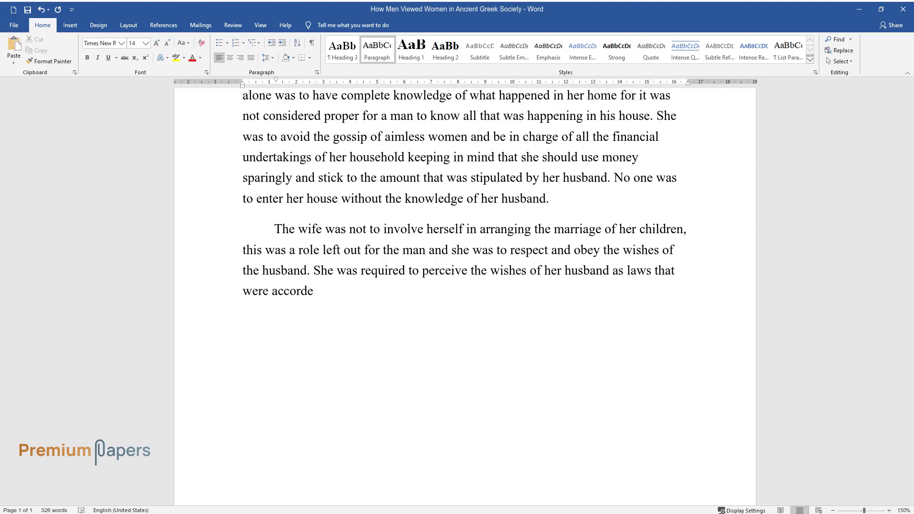
{"action": "type", "text": "the divine will to her. By e"}
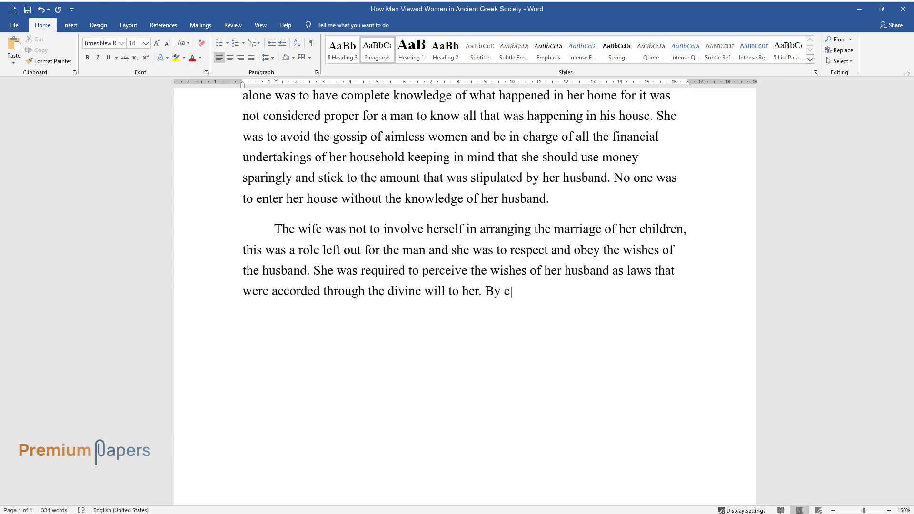
{"action": "type", "text": "nduring these wishes, with patience together with gentl"}
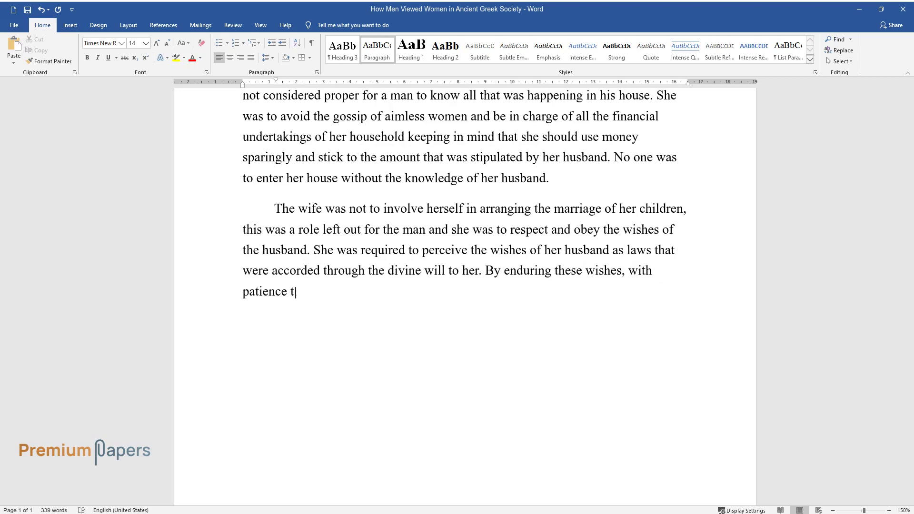
{"action": "type", "text": "eness, then she wou"}
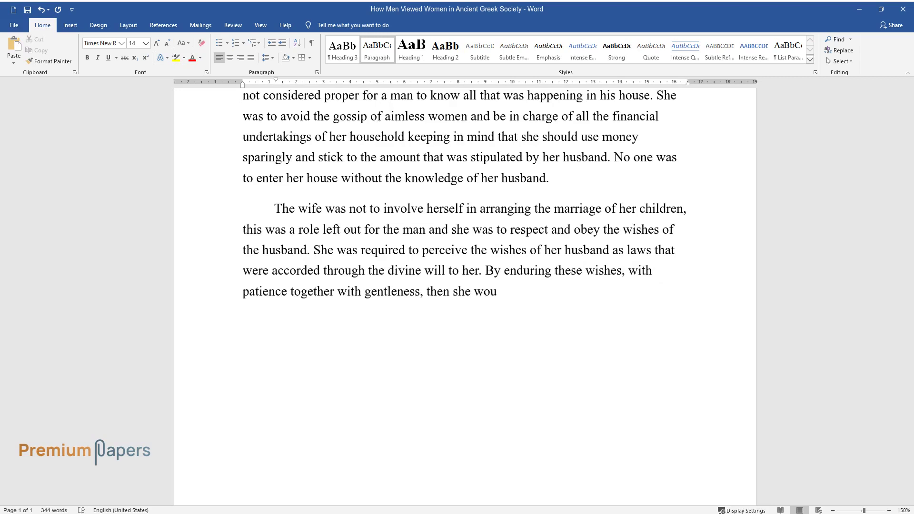
{"action": "type", "text": "ld rule her household with peace. She was supposed to agree with"}
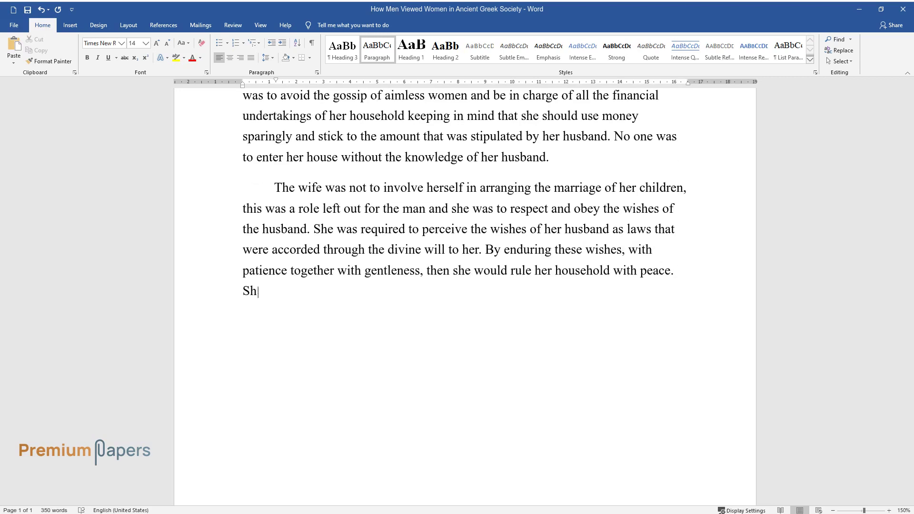
{"action": "type", "text": " her husba"}
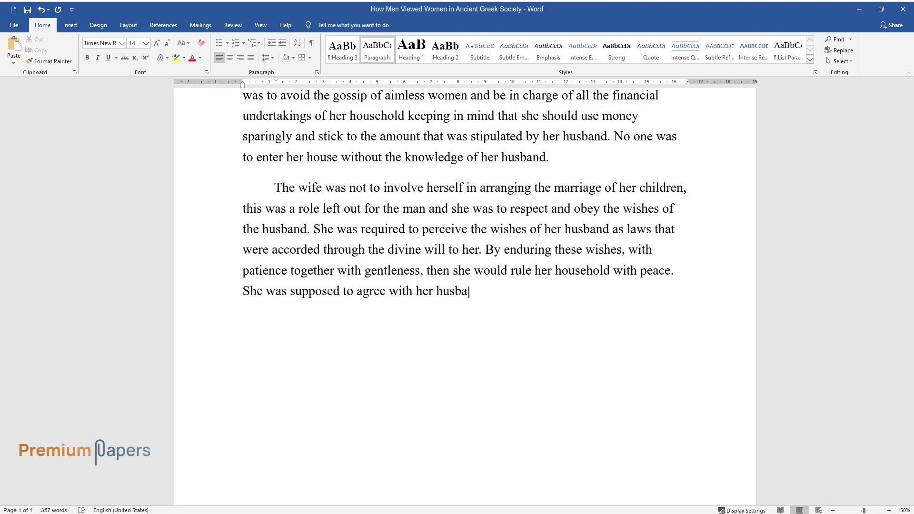
{"action": "type", "text": "nd in prosperity and otherwise. If in"}
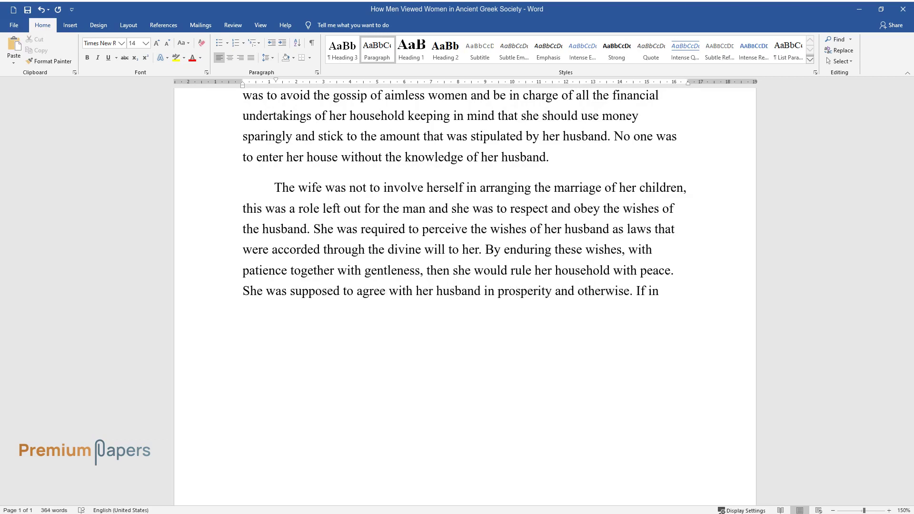
{"action": "type", "text": " any case there is a failure with the"}
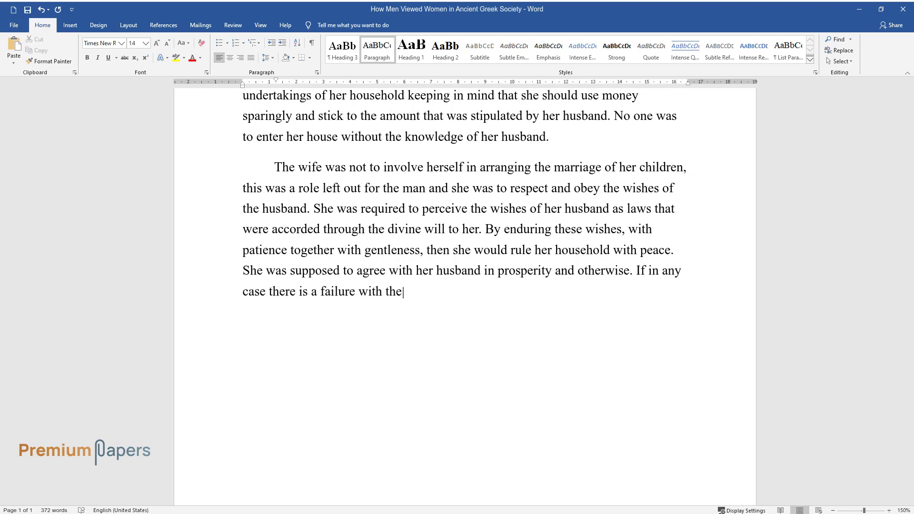
{"action": "type", "text": " good fortune, she was to cheer the h"}
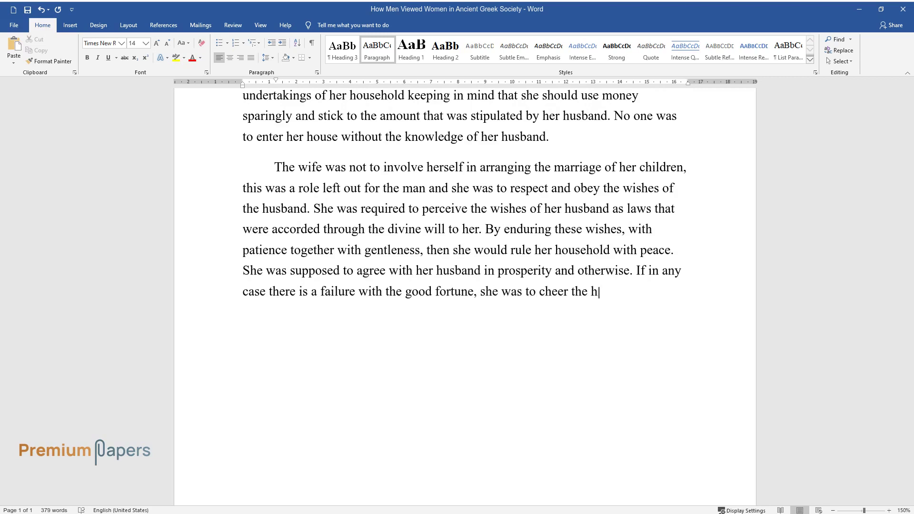
{"action": "type", "text": "usband with words of encouragement an"}
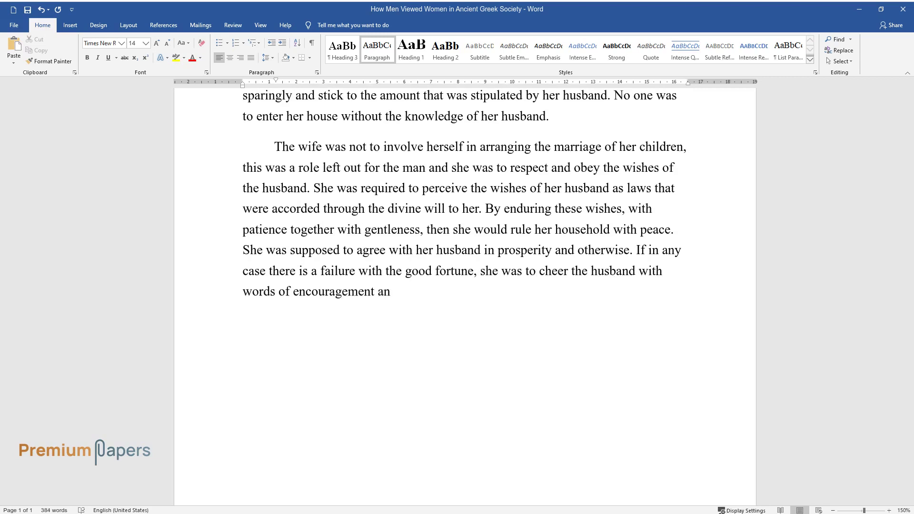
{"action": "type", "text": "d never attribute the failure to the"}
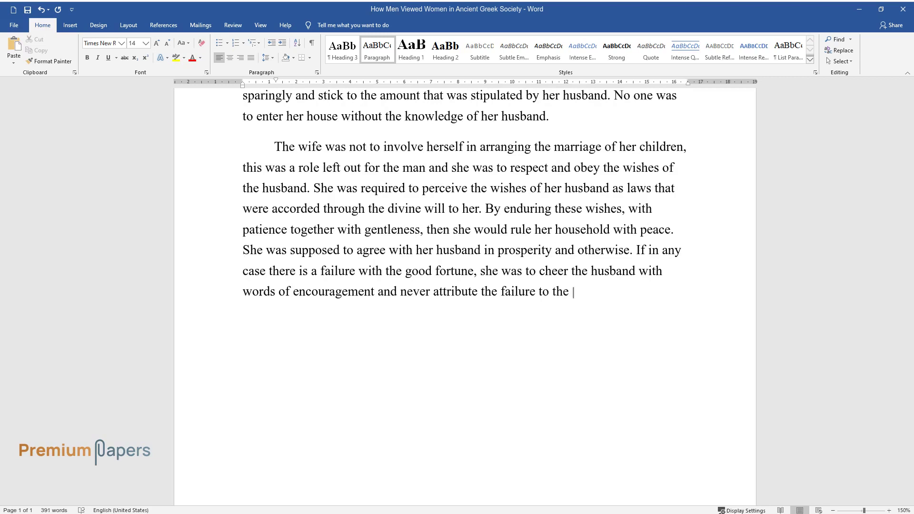
{"action": "type", "text": " husband's poor judgment. Such failur"}
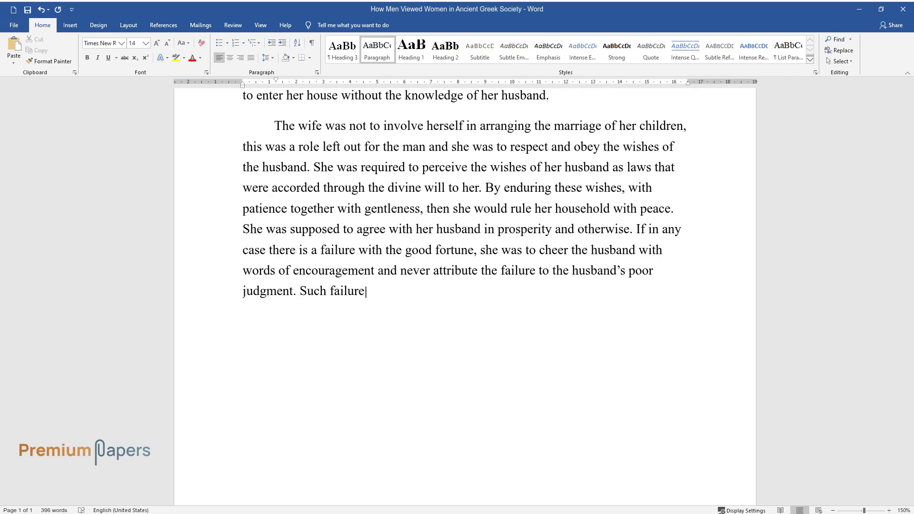
{"action": "type", "text": "e would be attributed to sickness and "}
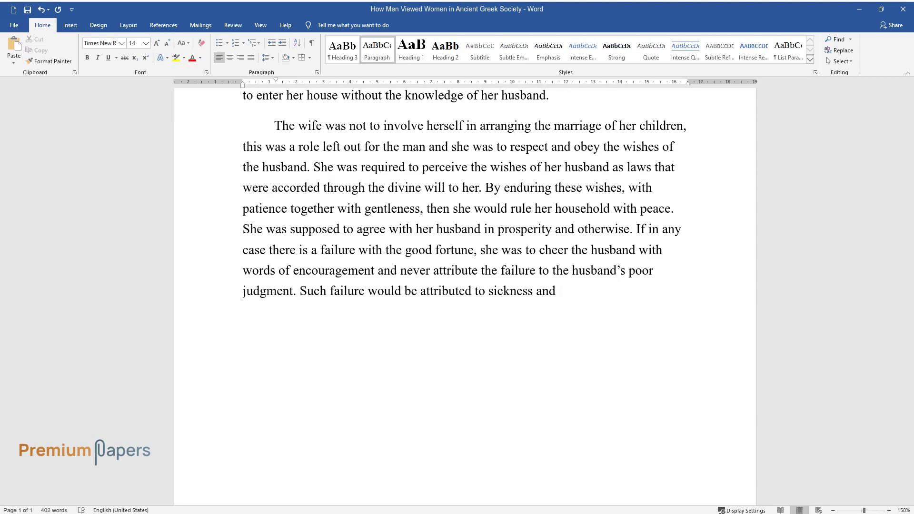
{"action": "type", "text": "the like and she should not complain about it."}
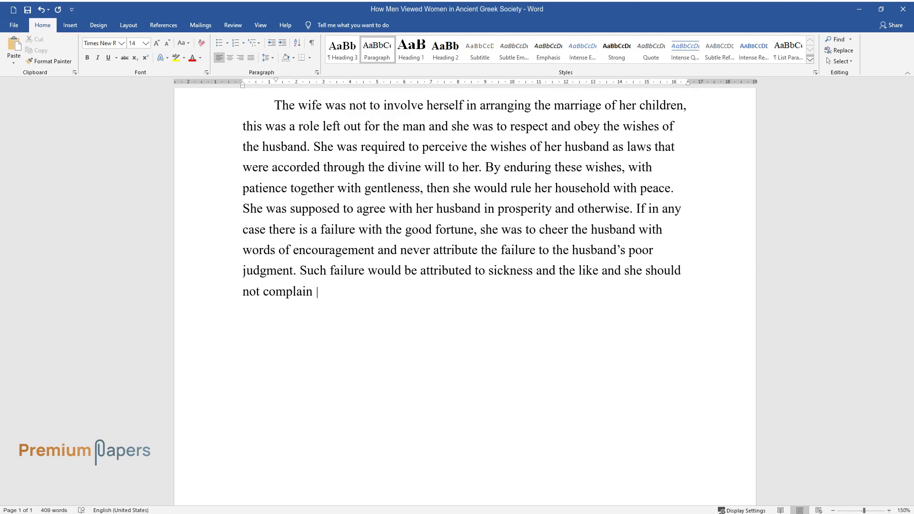
{"action": "type", "text": " A virtuous wife was also ho"}
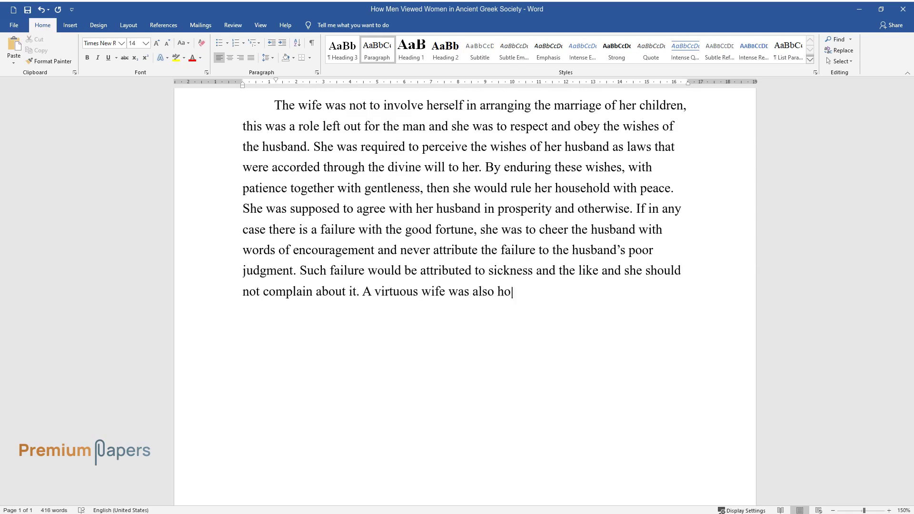
{"action": "type", "text": "nored when her husband was faithful to her and had no in"}
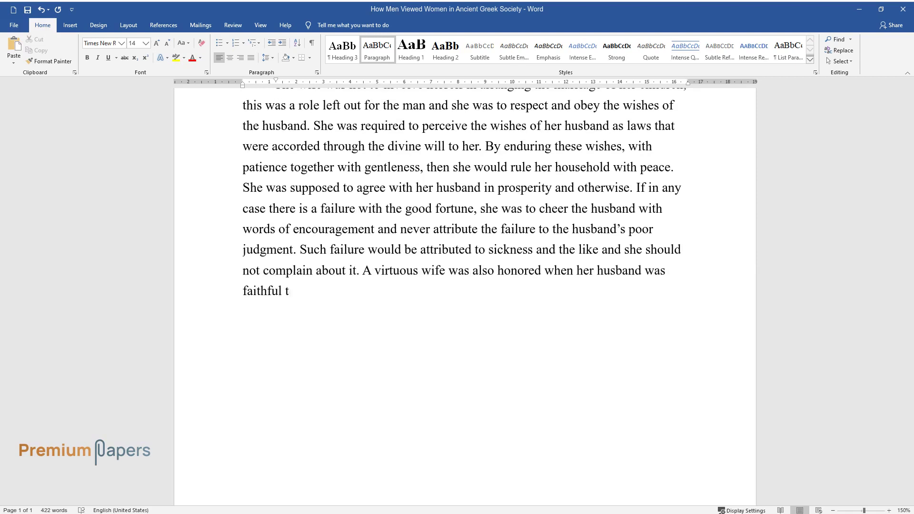
{"action": "type", "text": "terest in other wo"}
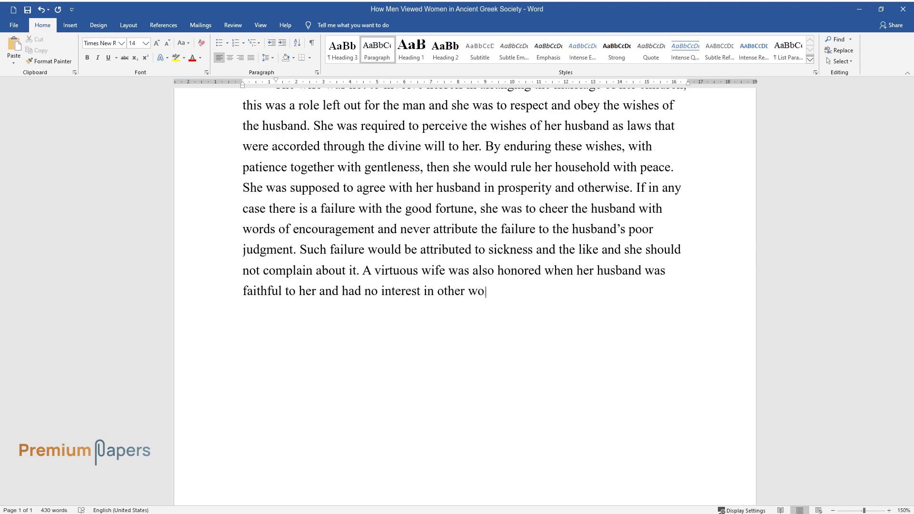
{"action": "type", "text": "men. The husband was to honor his wif"}
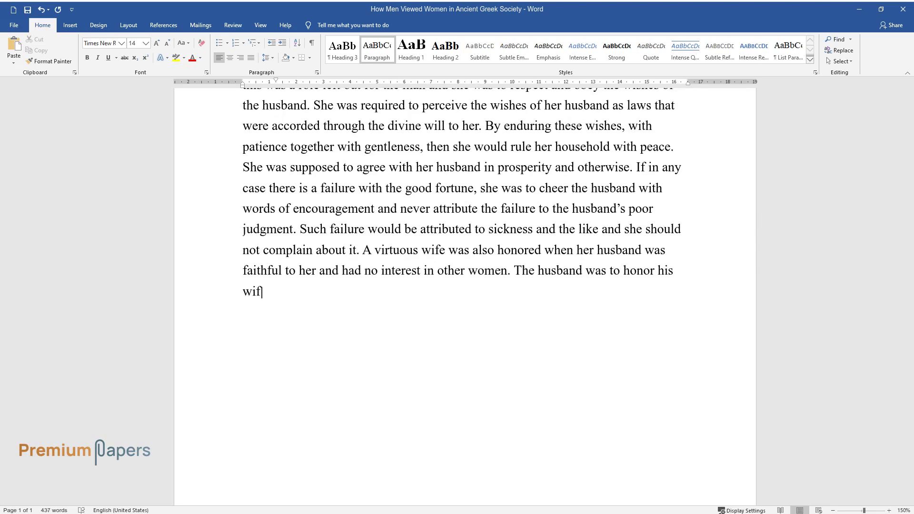
{"action": "type", "text": "e and if through ignorance the wife d"}
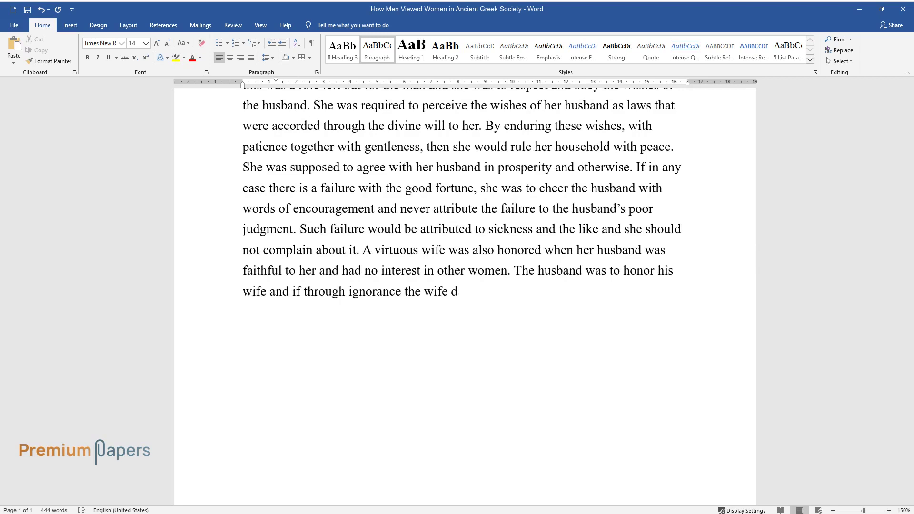
{"action": "type", "text": "oes something wrong, he was to advise"}
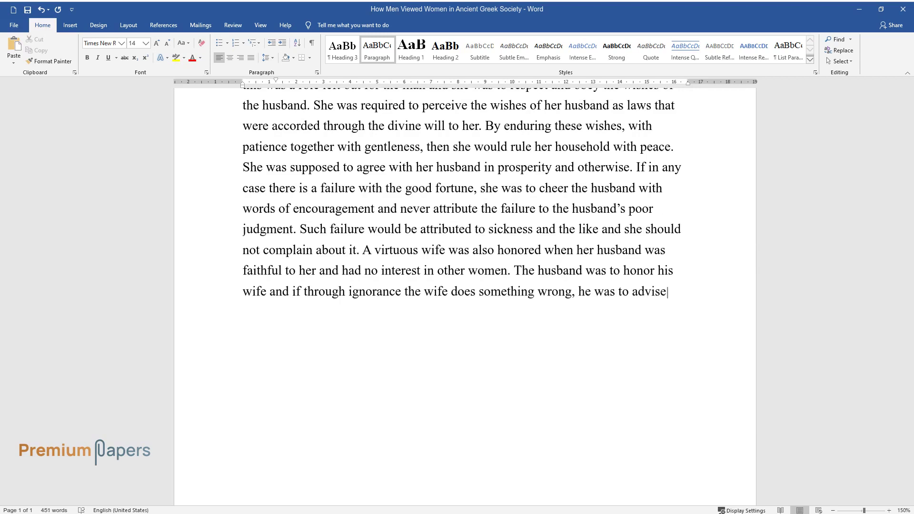
{"action": "type", "text": " her modestly and in a courteous mann"}
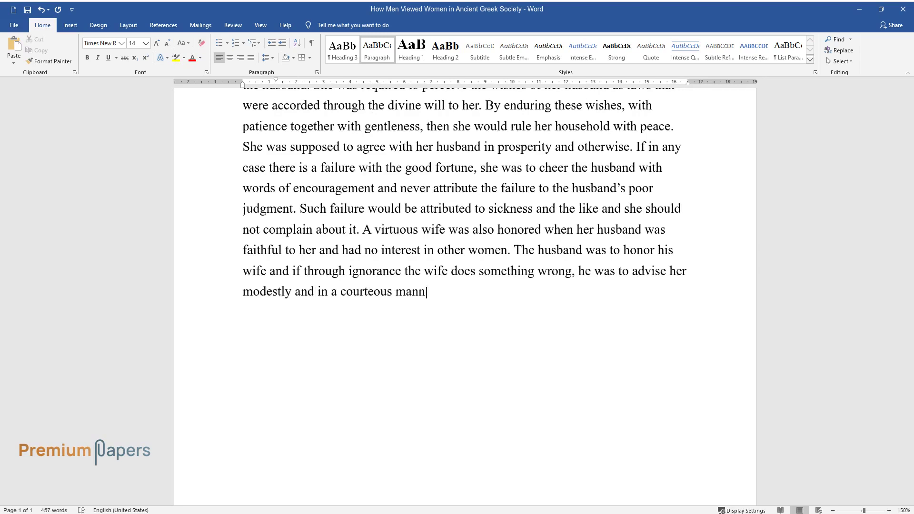
{"action": "type", "text": "er. A man was to be a woman'"}
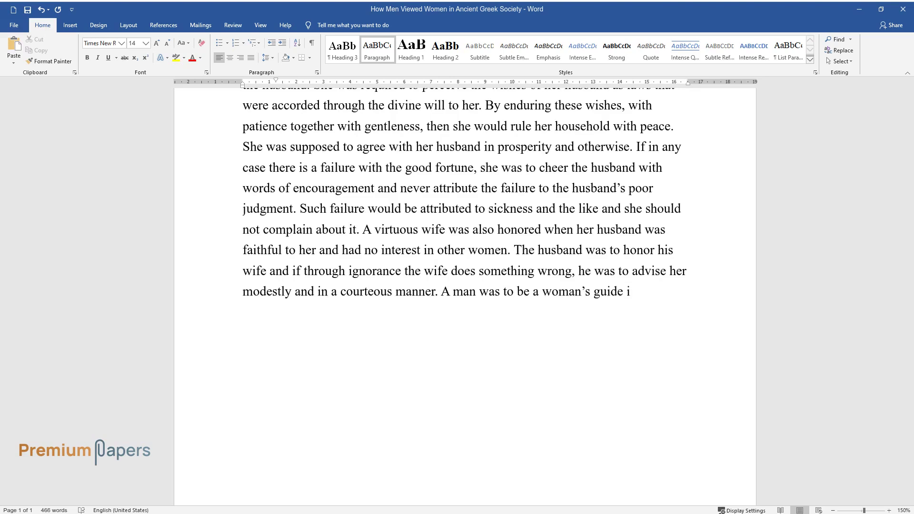
{"action": "type", "text": "s guide in all life's affairs and to teach her how to follow the examples "}
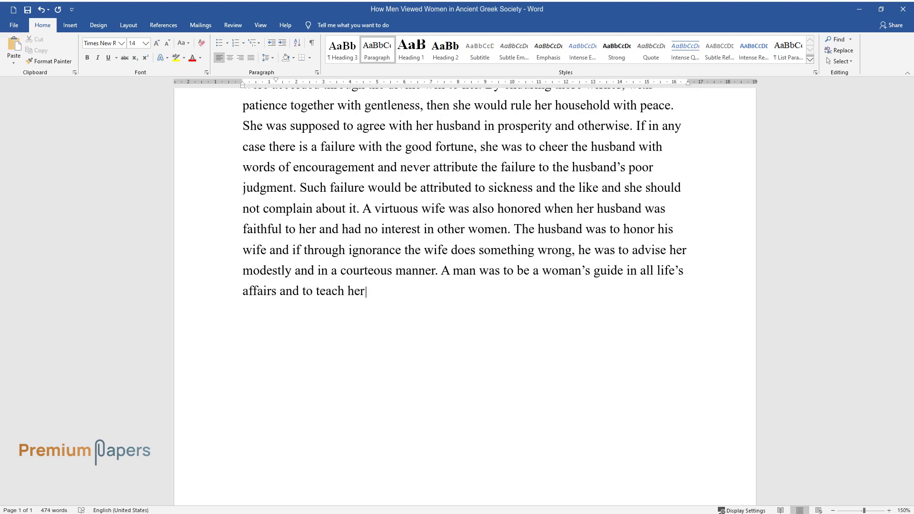
{"action": "type", "text": "demonstrated by him."}
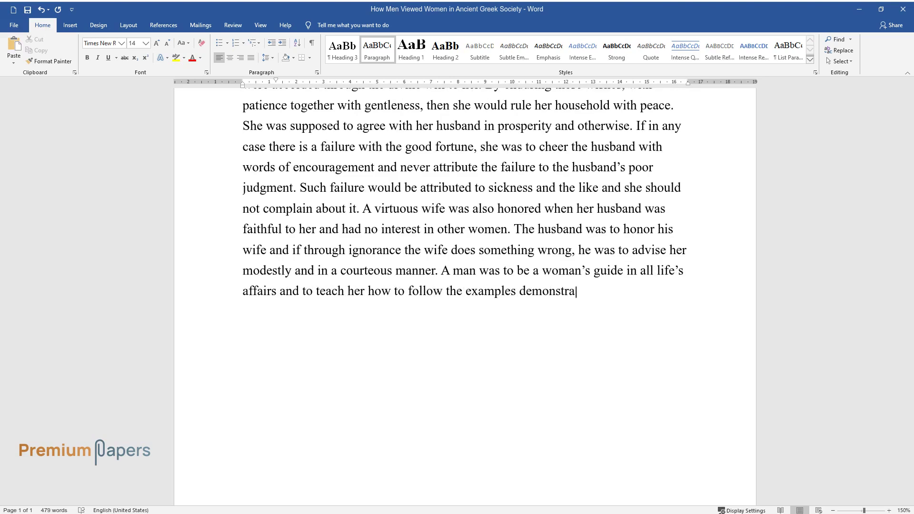
End the wife's-duties paragraph at 'demonstrated by him.' and start a new paragraph
{"action": "key", "text": "Return"}
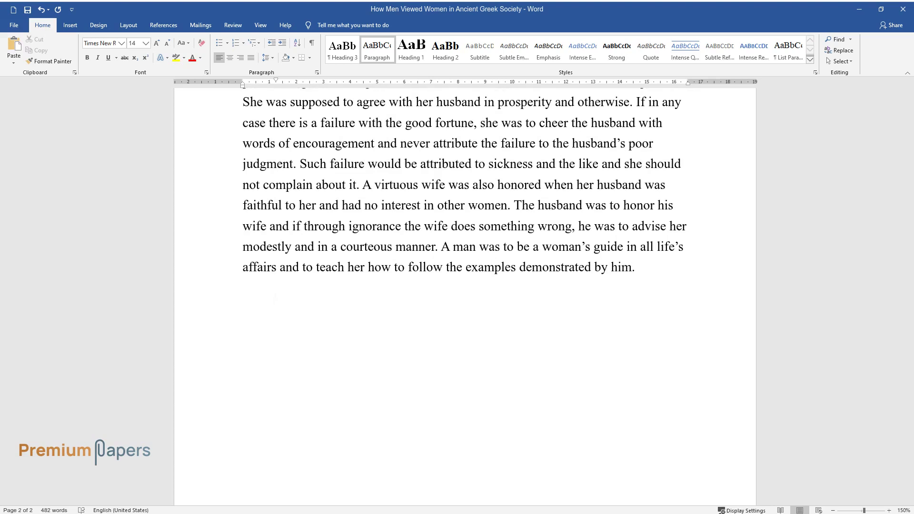
Write the paragraph on women seen as anatomically less perfect than men, yet still needed in society
{"action": "type", "text": "Women were also perceived to"}
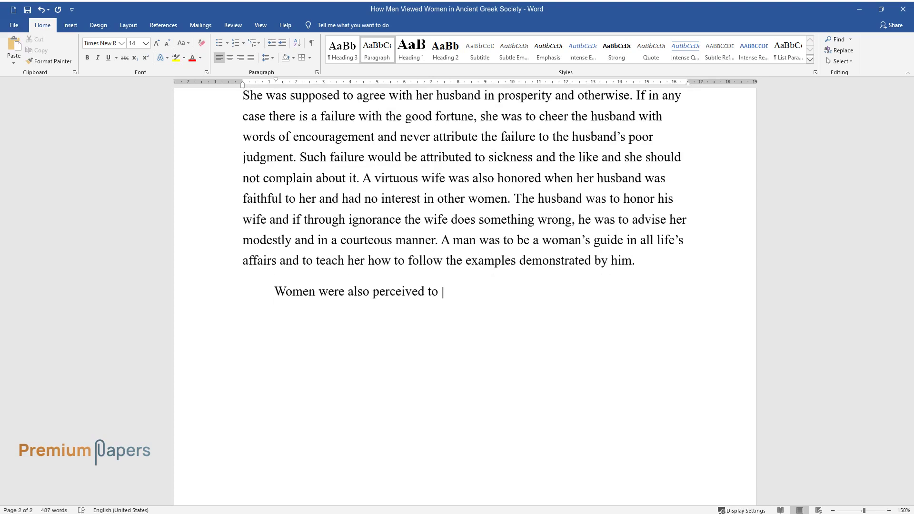
{"action": "type", "text": " be less perfect as compared to men a"}
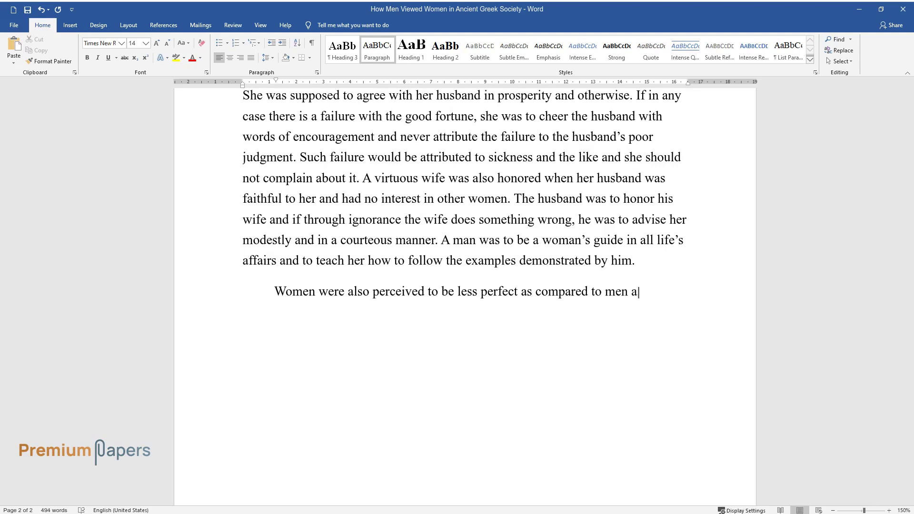
{"action": "type", "text": "nd this was attributed to the male a"}
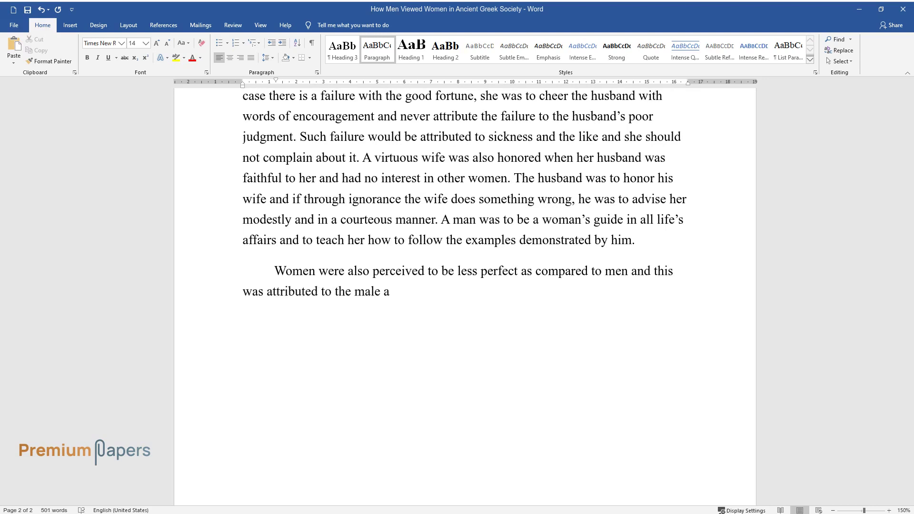
{"action": "type", "text": "nd female anatomy. Through dissectin"}
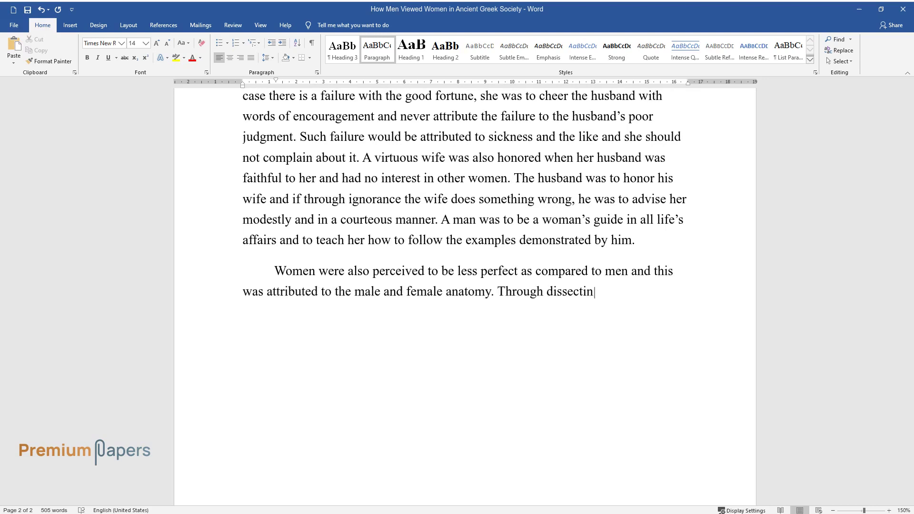
{"action": "type", "text": "g all the generative parts that women"}
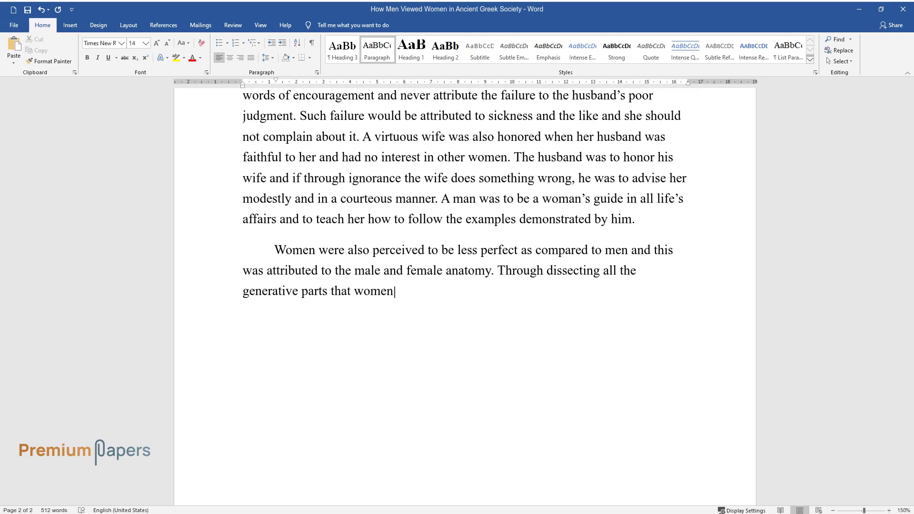
{"action": "type", "text": " have men also have when their inner"}
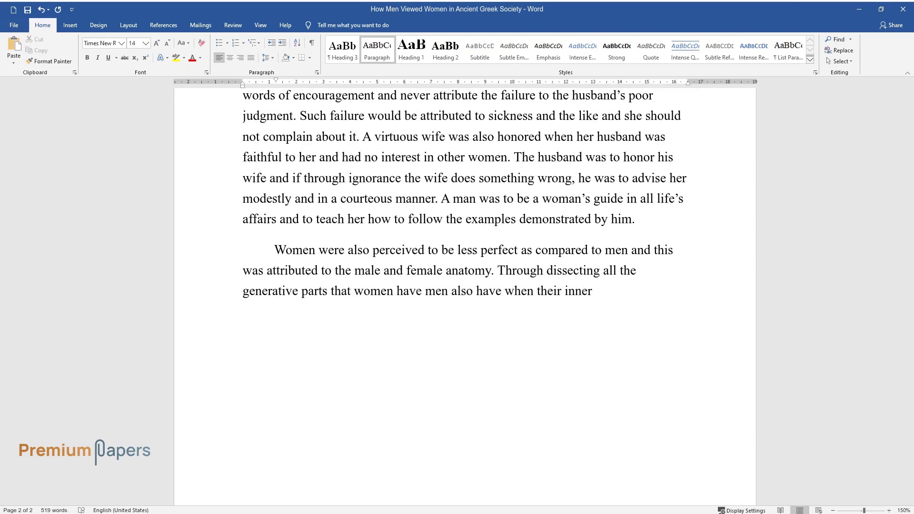
{"action": "type", "text": " organs are turned "}
{"action": "type", "text": "inside out. The on"}
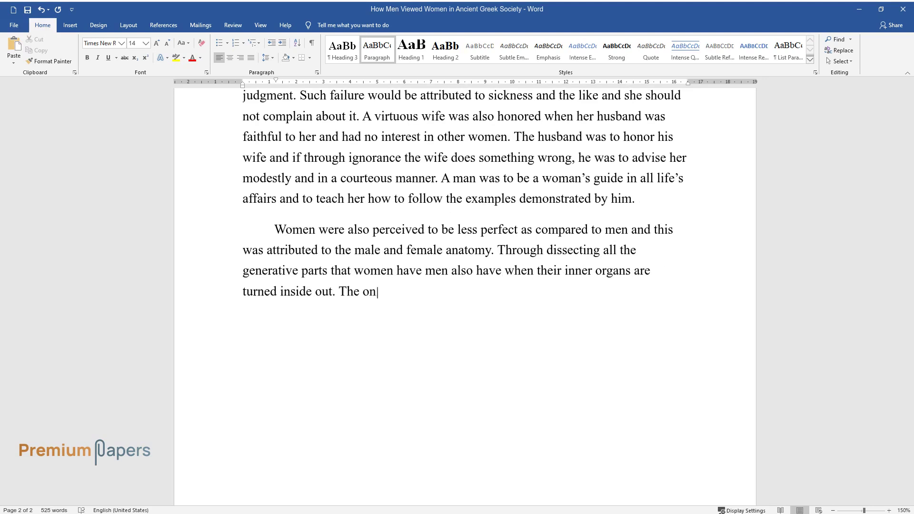
{"action": "type", "text": "ly difference was that the women's organs wer"}
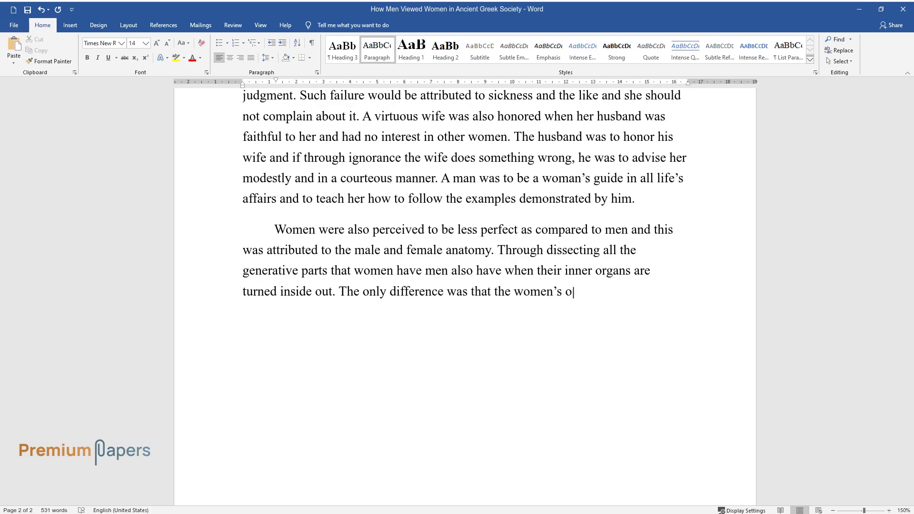
{"action": "type", "text": "e inside the body and the men's organs were ex"}
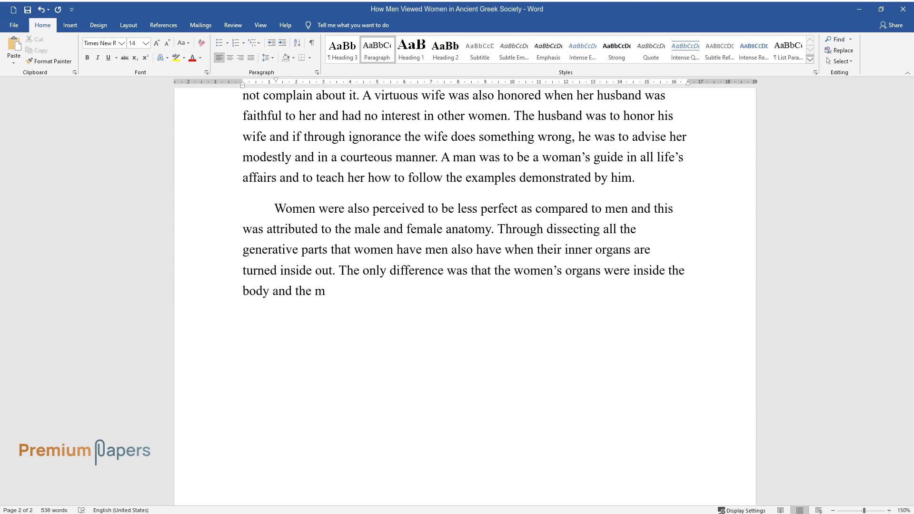
{"action": "type", "text": "posed outside the "}
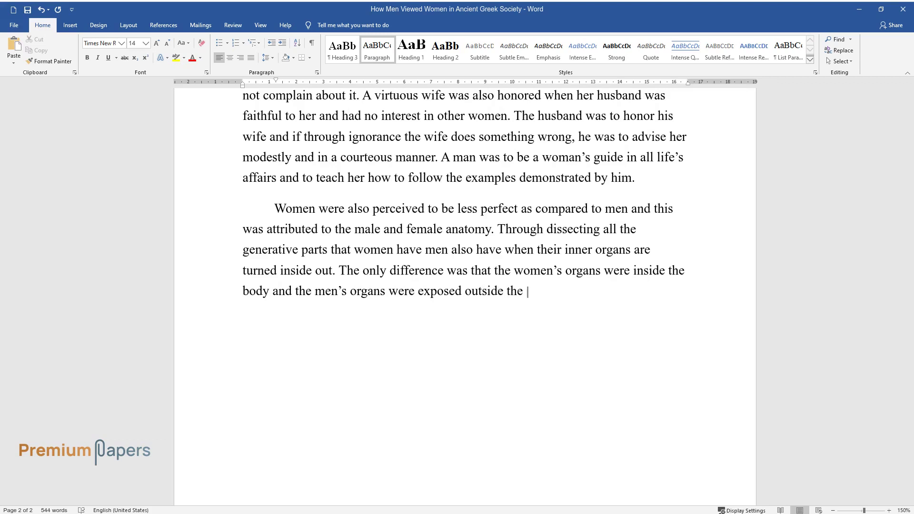
{"action": "type", "text": "body. In this respect, the woman was found to"}
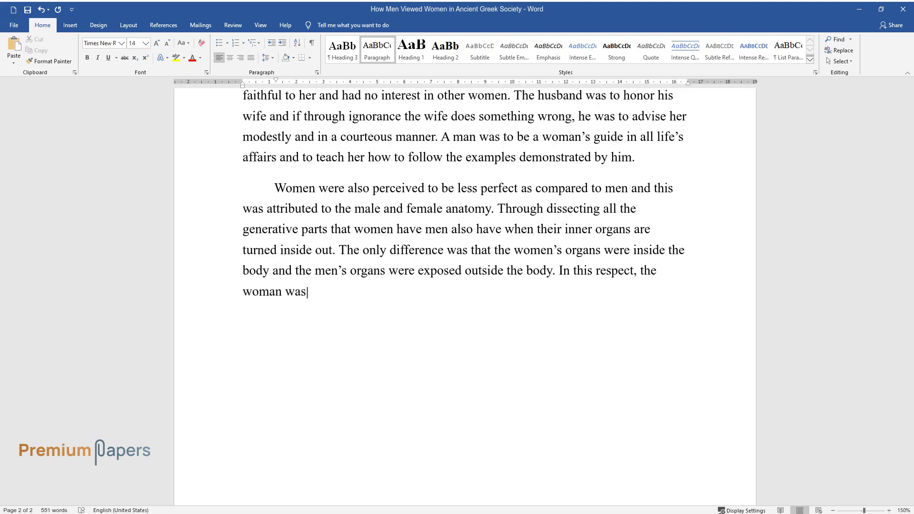
{"action": "type", "text": " be less perfect as compared"}
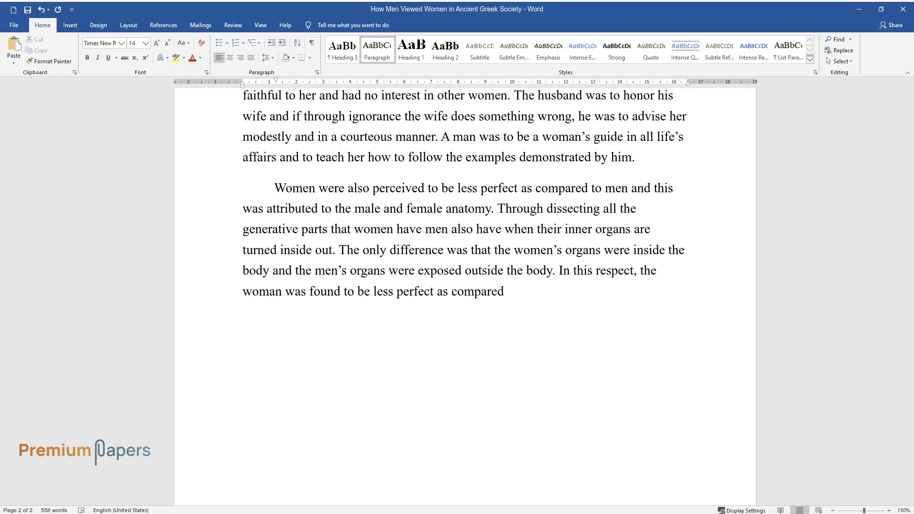
{"action": "type", "text": " to the man by looking at these generative pa"}
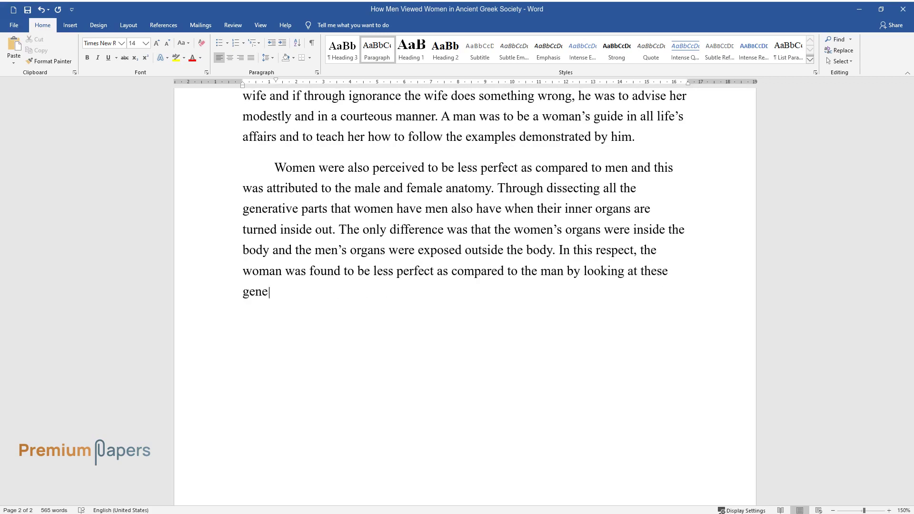
{"action": "type", "text": "rts. The woman is less perf"}
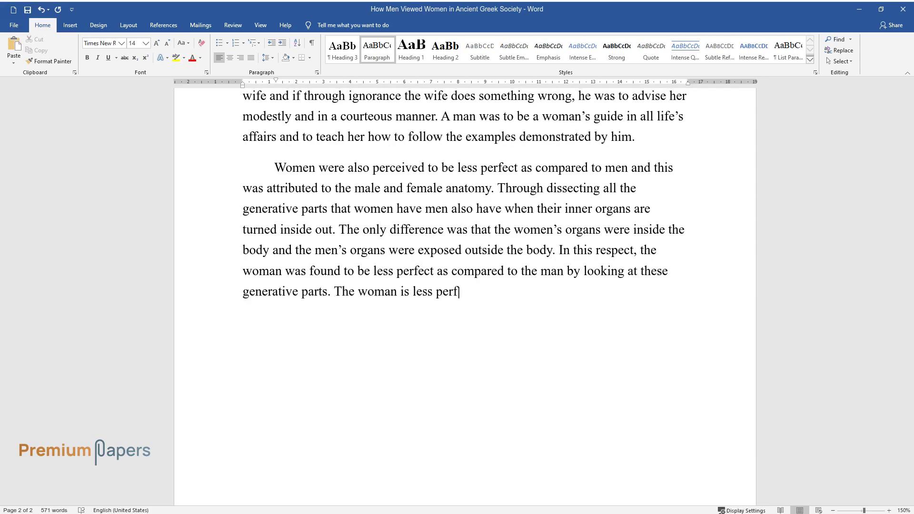
{"action": "type", "text": "ect than the man in a generative sens"}
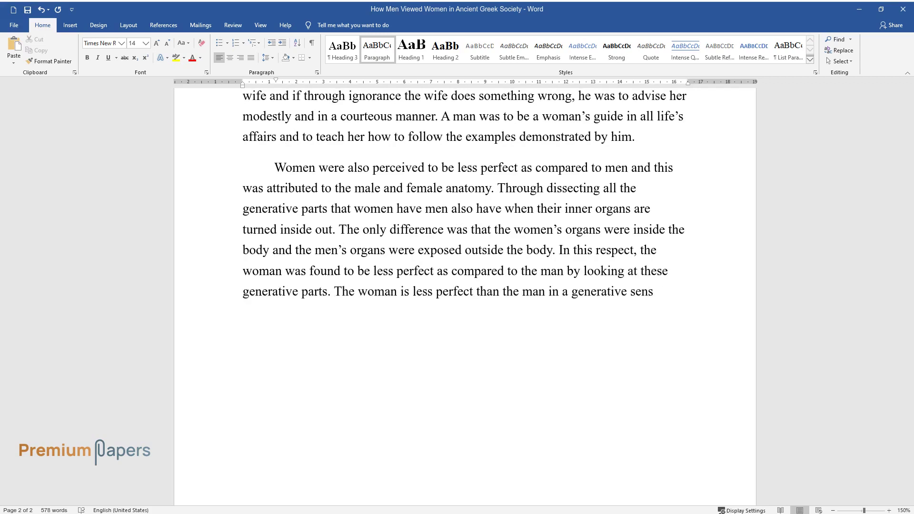
{"action": "type", "text": "e because her parts were formed with"}
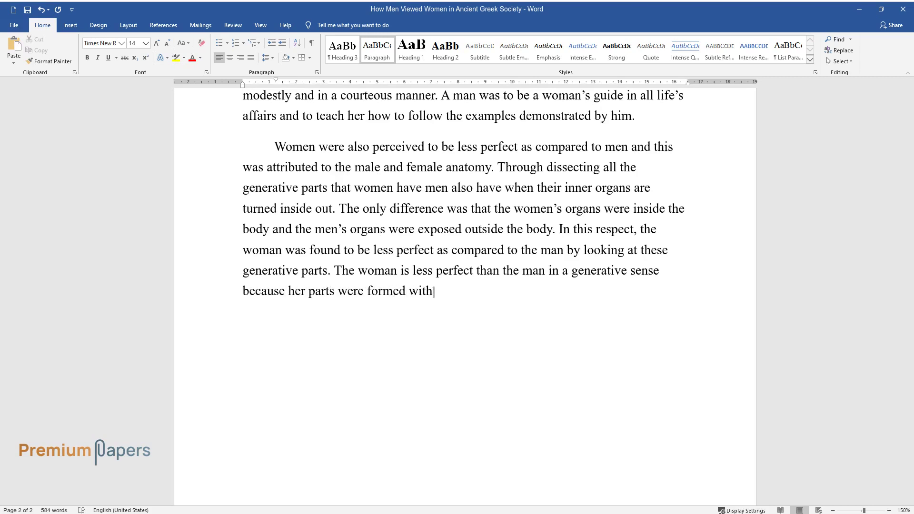
{"action": "type", "text": "in her when she was a fetus and coul"}
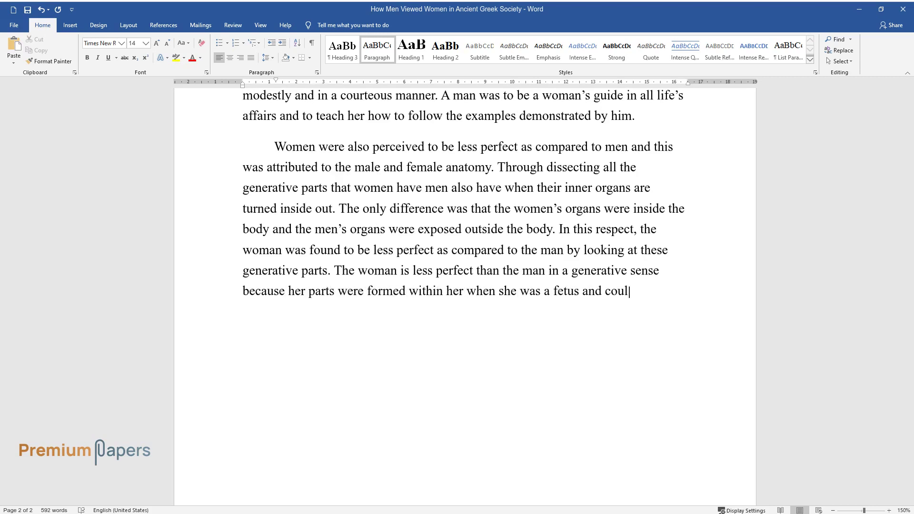
{"action": "type", "text": "d not emerge due to the disparity in"}
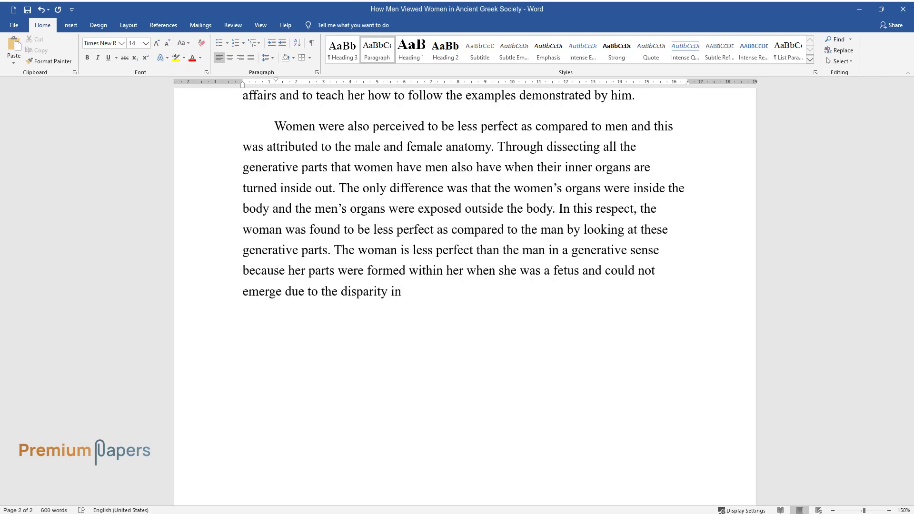
{"action": "type", "text": " heat content. Even though women are"}
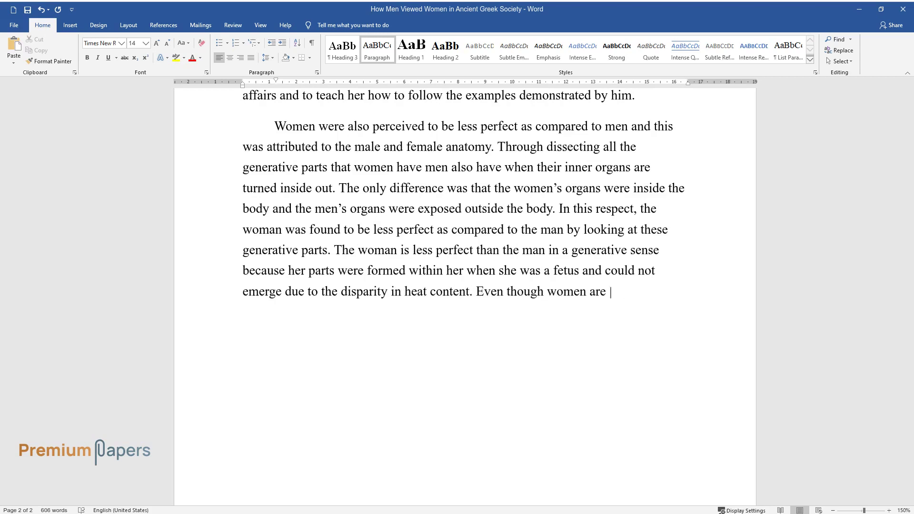
{"action": "type", "text": "imperfect, it has its advantages as "}
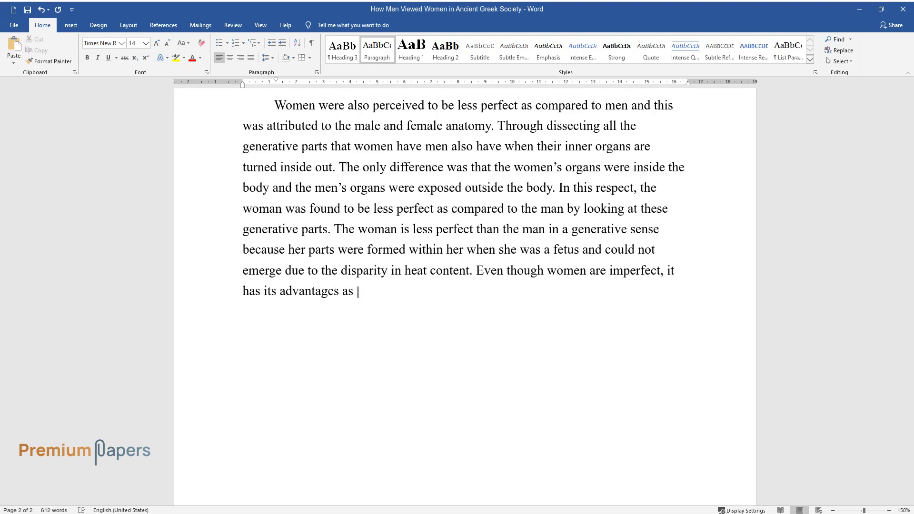
{"action": "type", "text": "women are still needed in society. Th"}
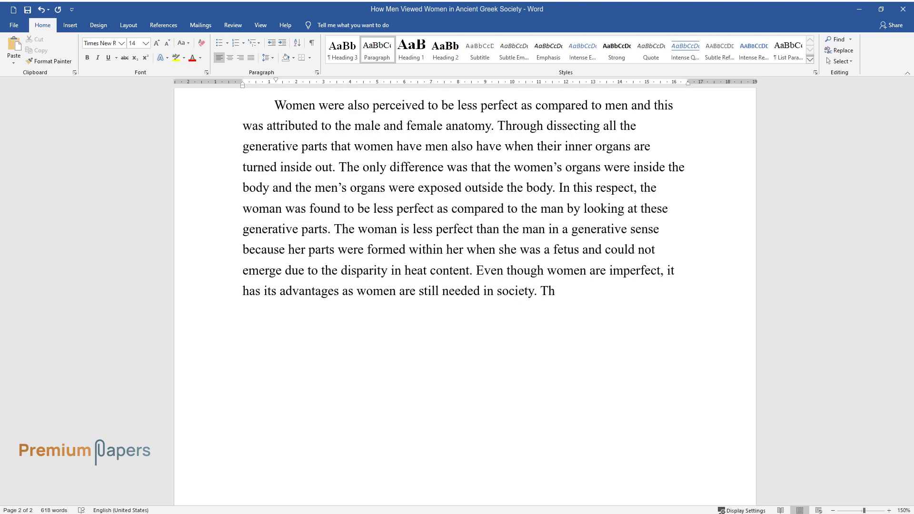
{"action": "type", "text": "e imperfectness of women an"}
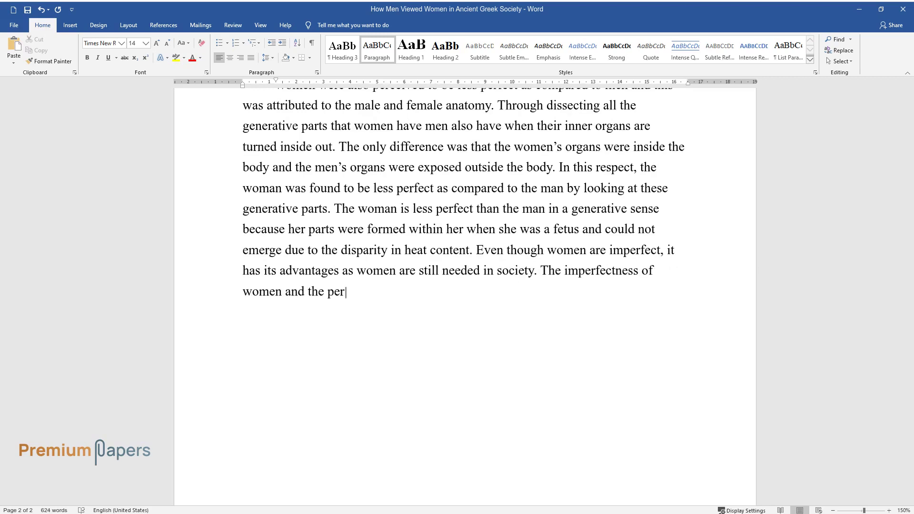
{"action": "type", "text": "d the perfectness of men significantly and ef"}
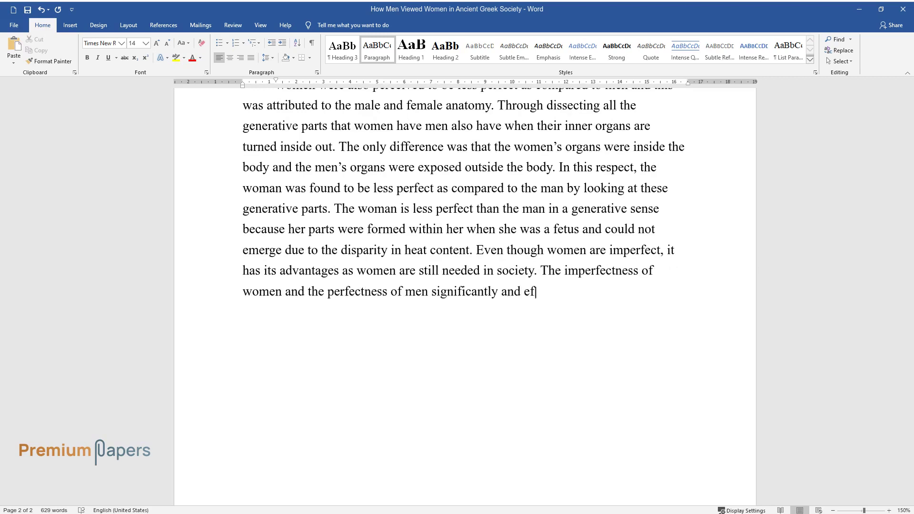
{"action": "type", "text": "fectively merge so that there can be"}
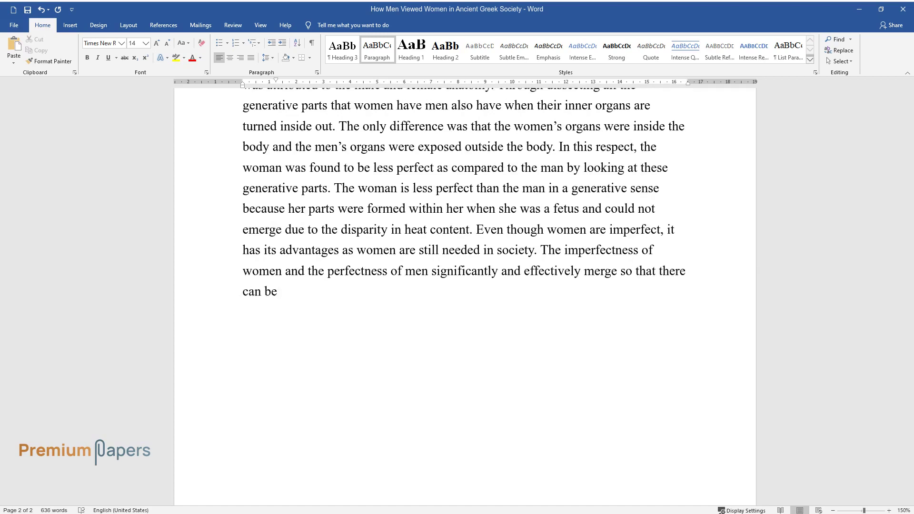
{"action": "type", "text": " a creation of a new generation. If t"}
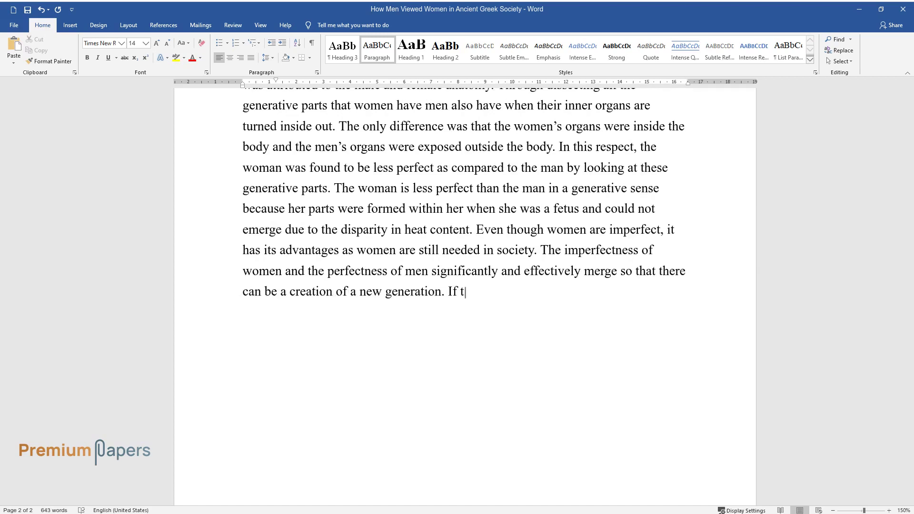
{"action": "type", "text": "he woman was made perfect, then how w"}
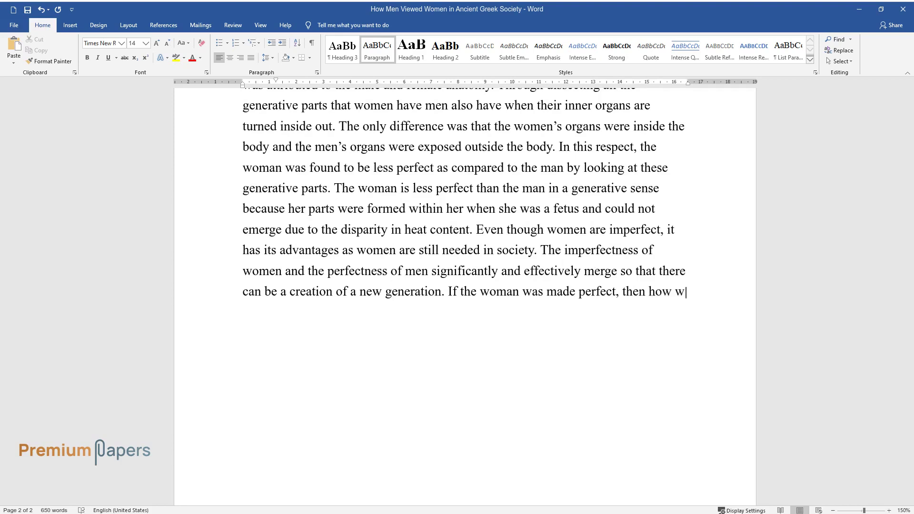
{"action": "type", "text": "ould new generations come about?"}
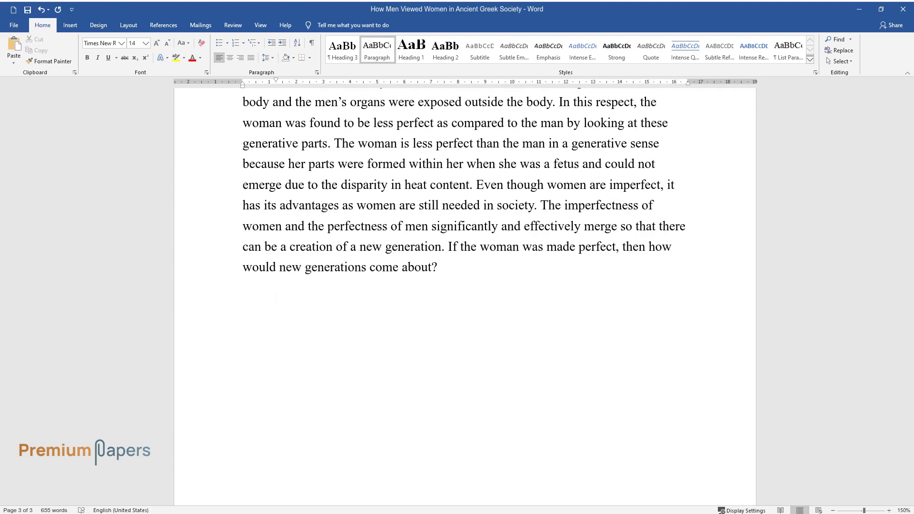
{"action": "type", "text": "The writings of "}
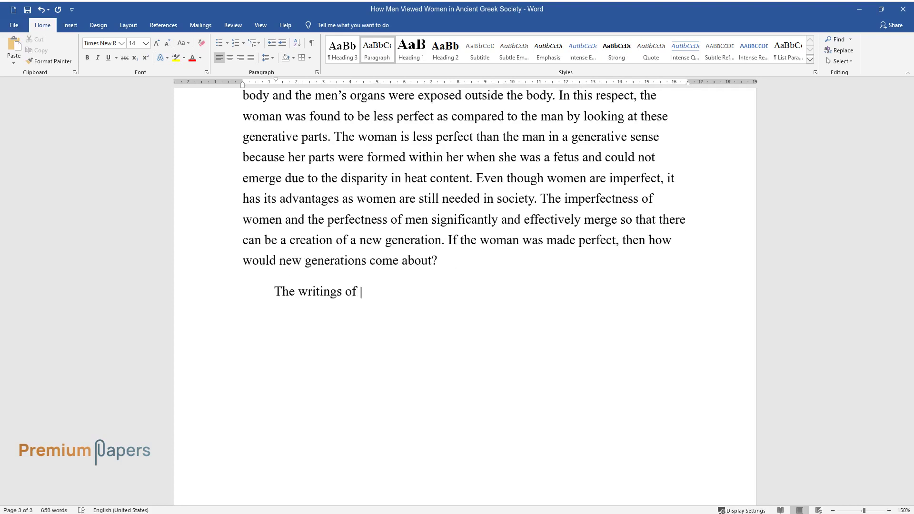
{"action": "type", "text": "Galen and Aristotle, though criticizin"}
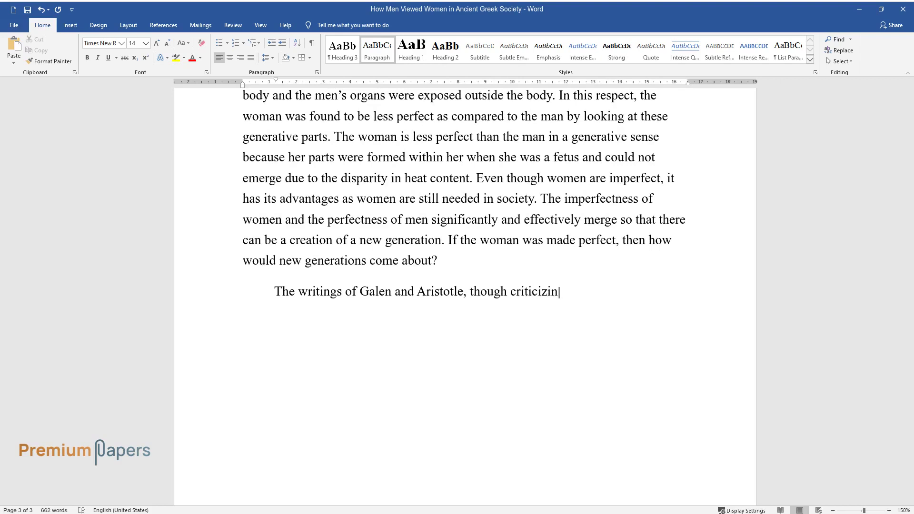
{"action": "type", "text": "g women in their nature, also brought o"}
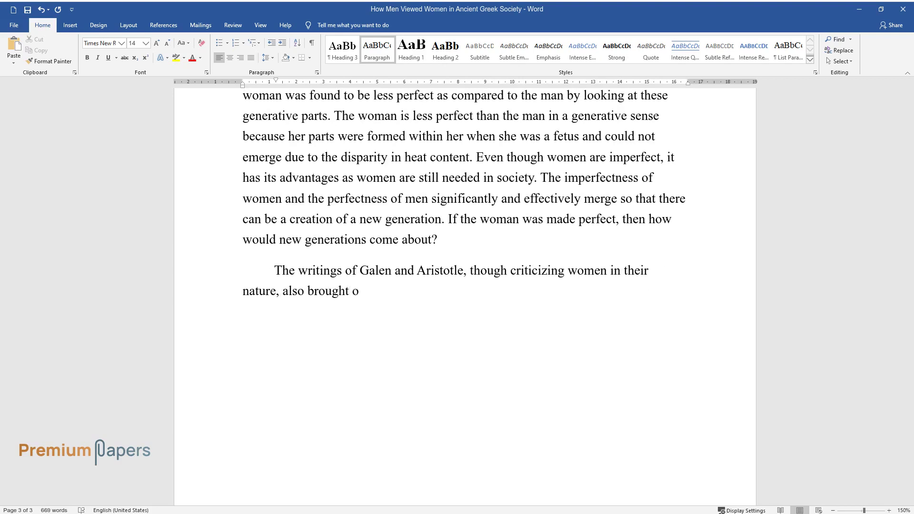
{"action": "type", "text": "ut a clear message that even though wo"}
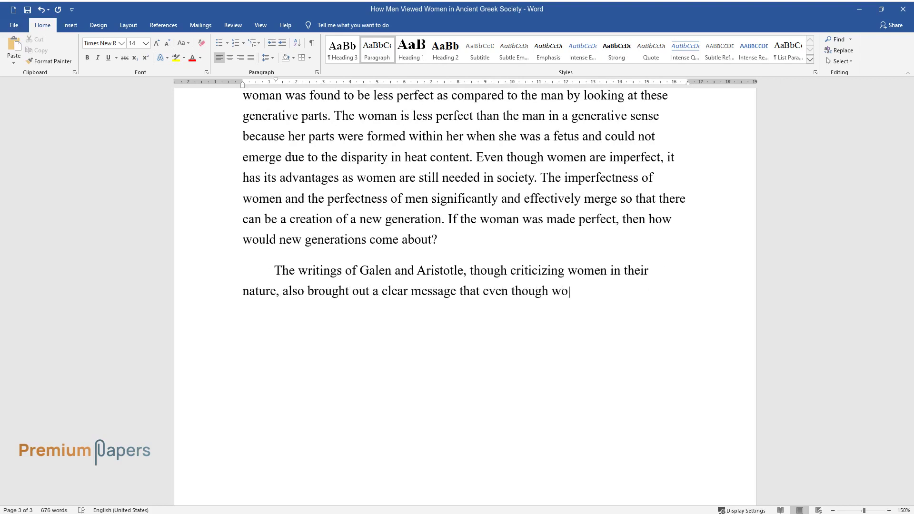
{"action": "type", "text": "men were less important than men, they "}
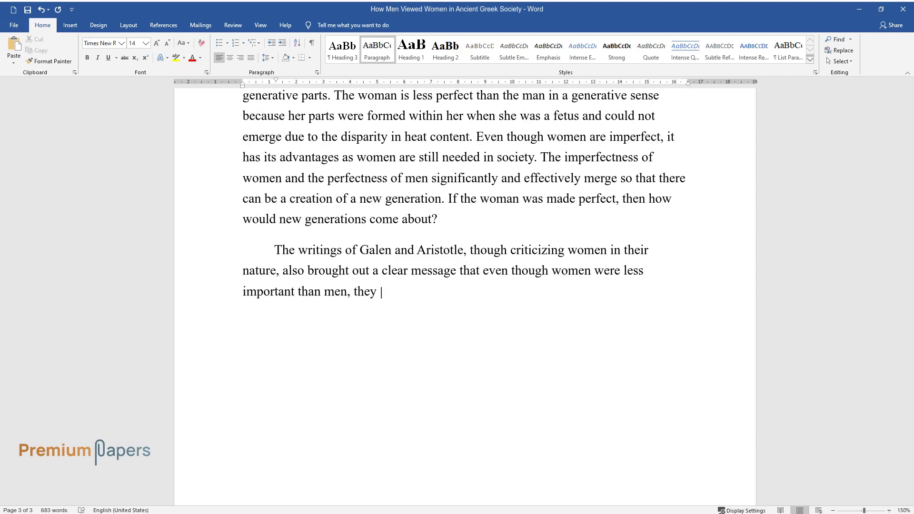
{"action": "type", "text": "had their special role to play in soci"}
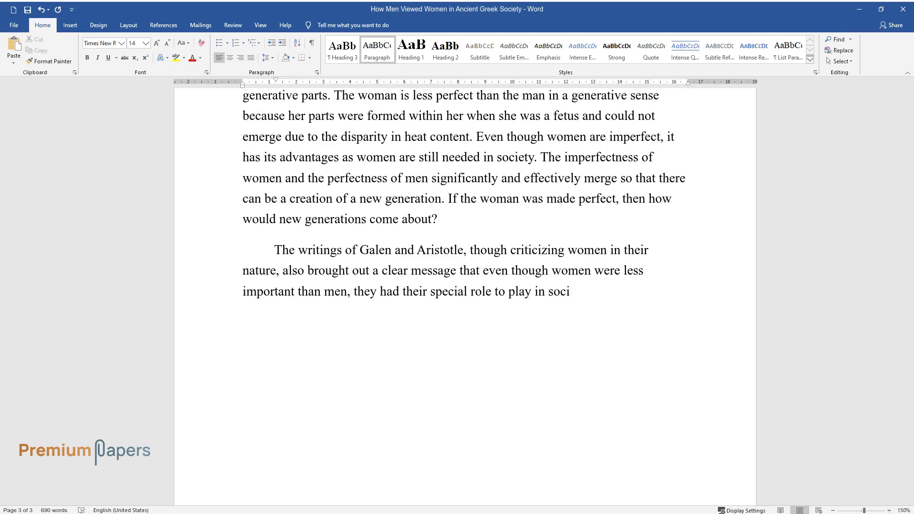
{"action": "type", "text": "ety and they needed to be treated with "}
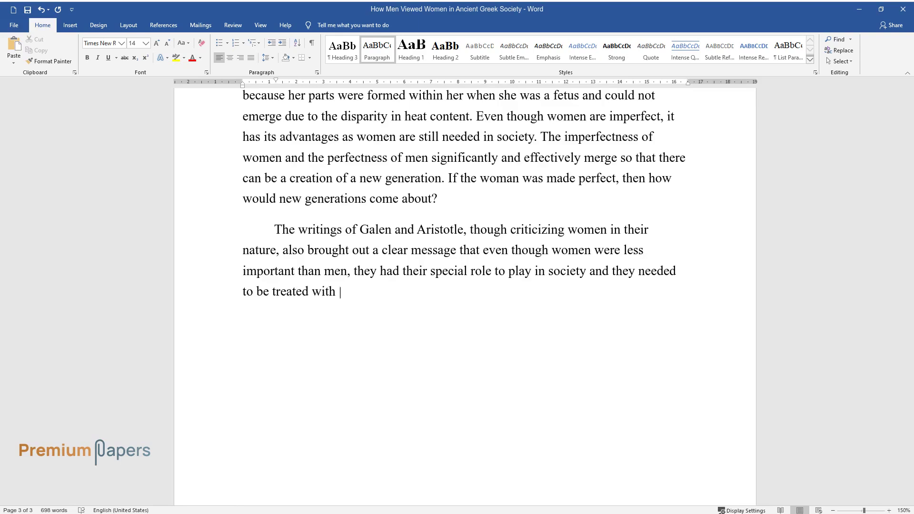
{"action": "type", "text": "respect and be appreciated equally. In"}
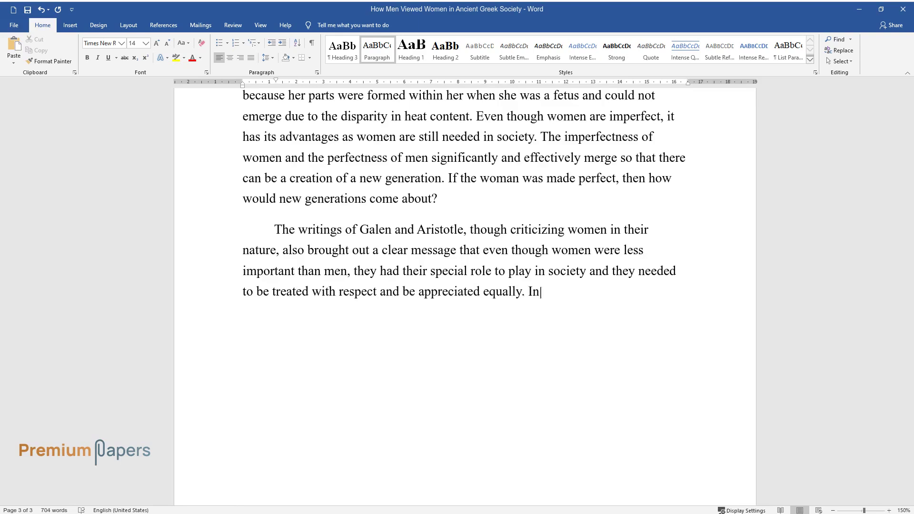
{"action": "type", "text": " summary, women were less significant than men in ancient Greece. They were supposed to be under the wishes of thei"}
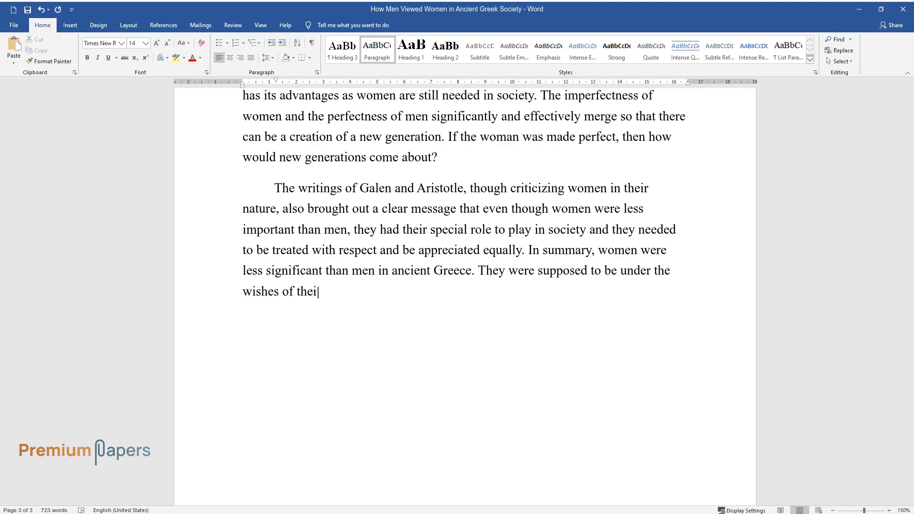
{"action": "type", "text": "r husbands which they were supposed to "}
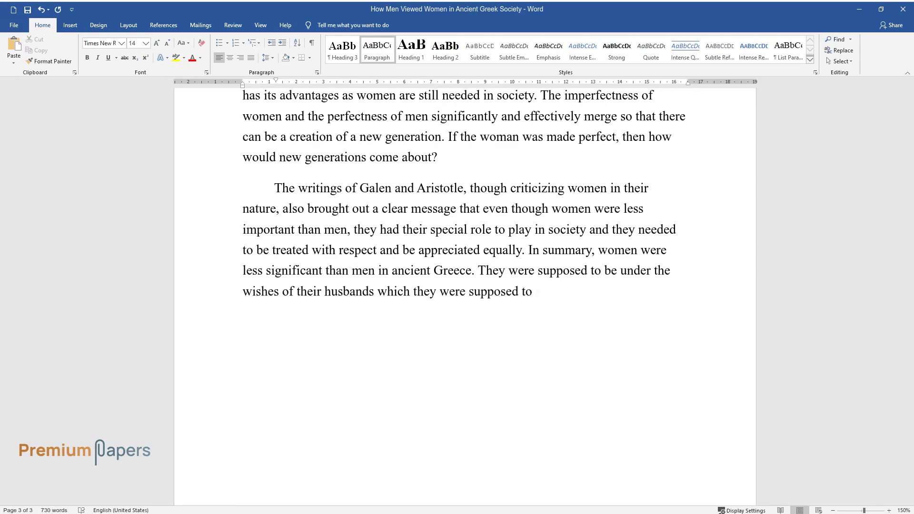
{"action": "type", "text": "use as laws that guide them. Even thou"}
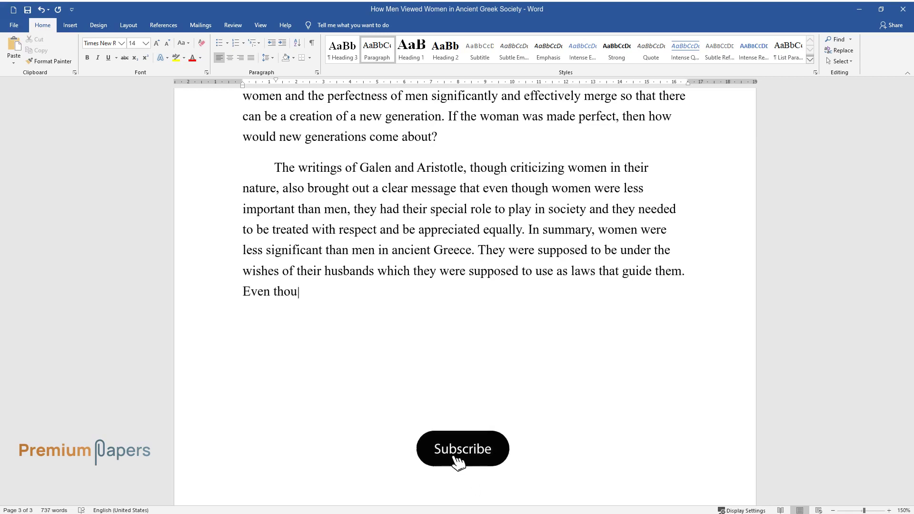
{"action": "type", "text": "gh women were less significant than men"}
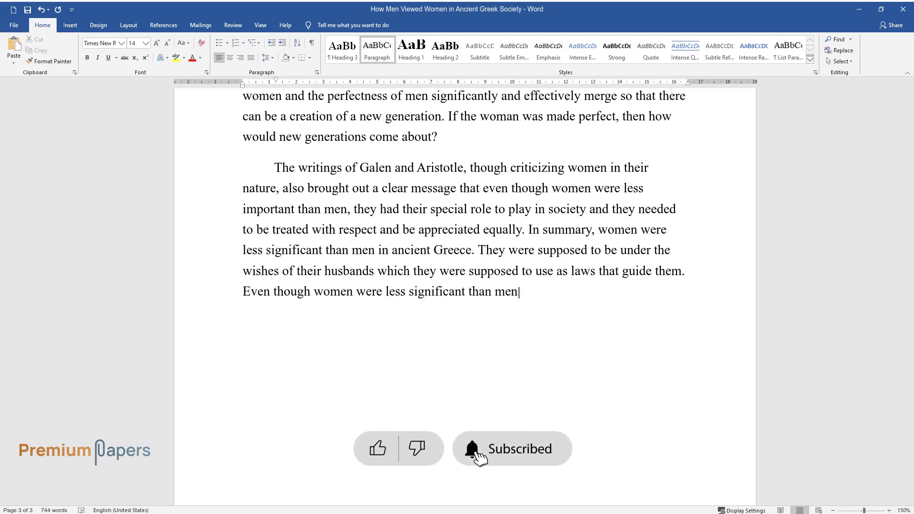
{"action": "type", "text": " they also had their special role to p"}
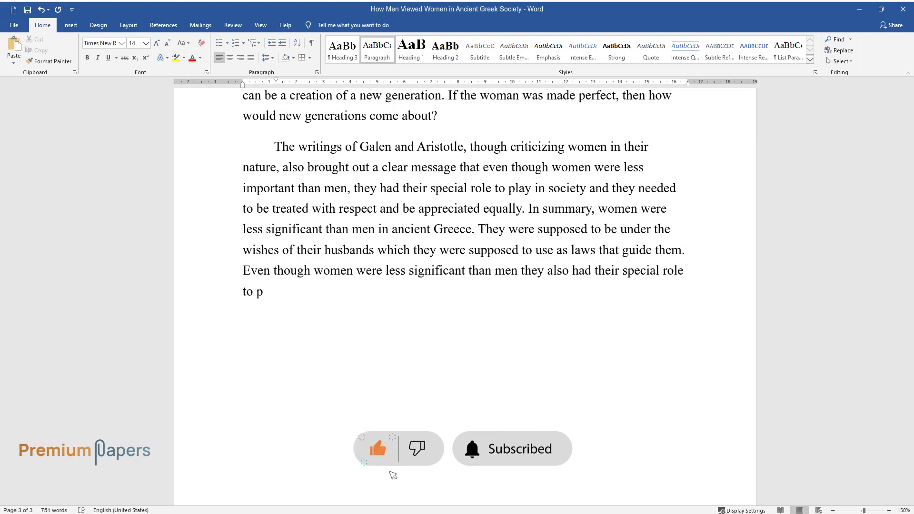
{"action": "type", "text": "lay in society and therefore were treated with respect."}
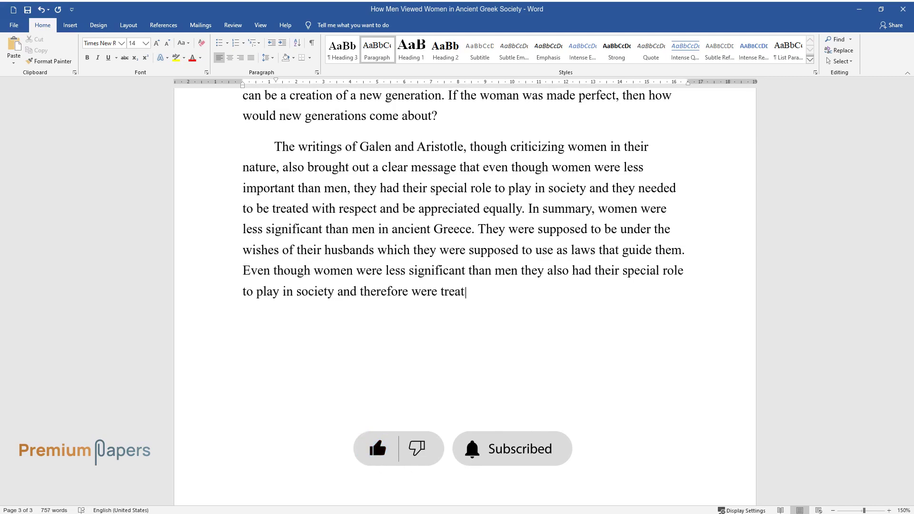